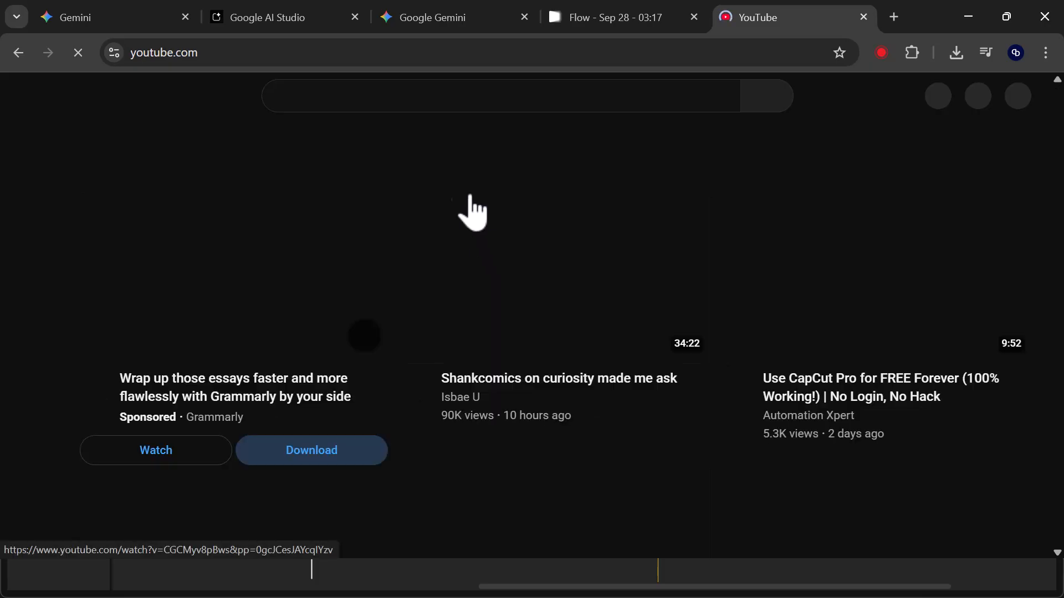
Find the tech reviewer's YouTube channel through the recent searches and open its page.
click(453, 100)
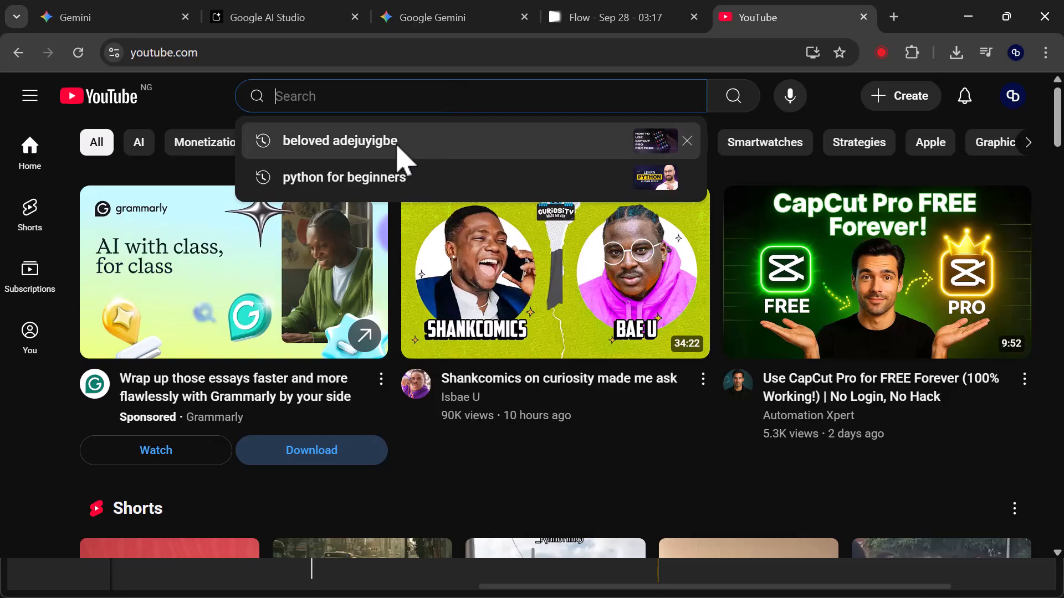
click(397, 146)
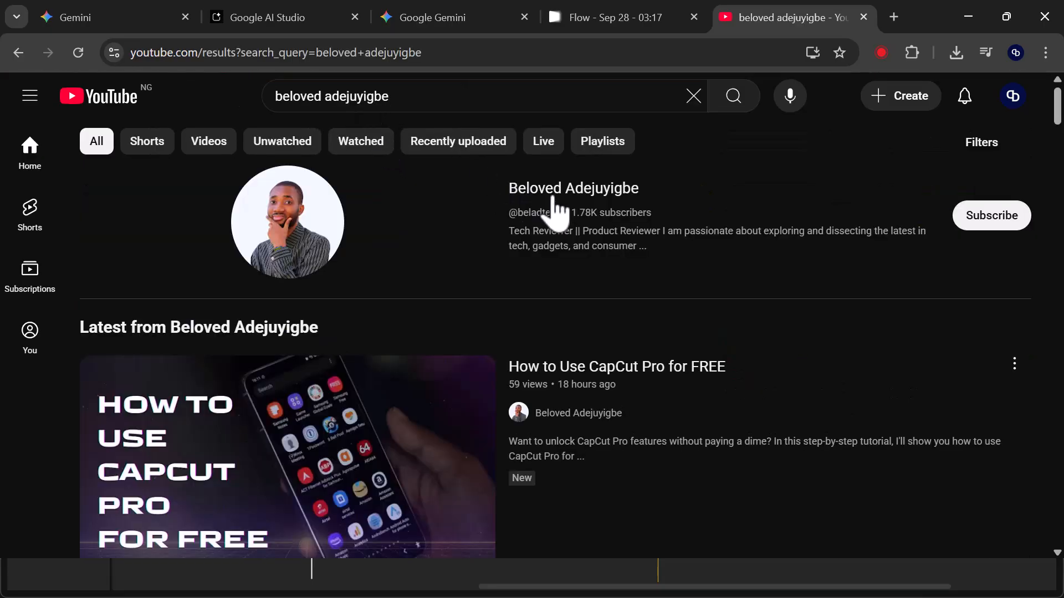
click(551, 195)
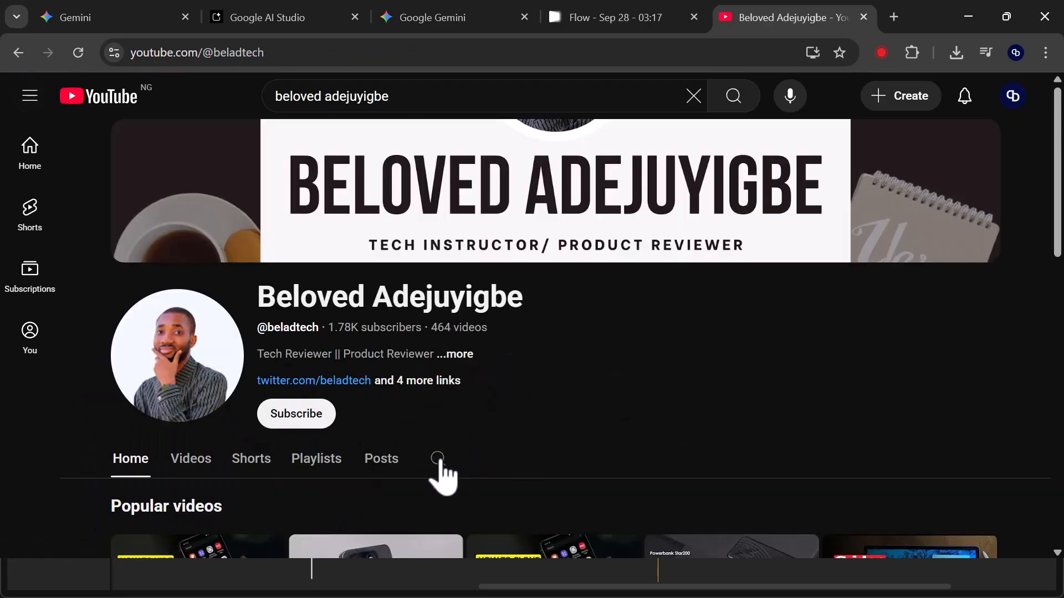
Search the channel's own videos for "Capcut pro".
click(437, 460)
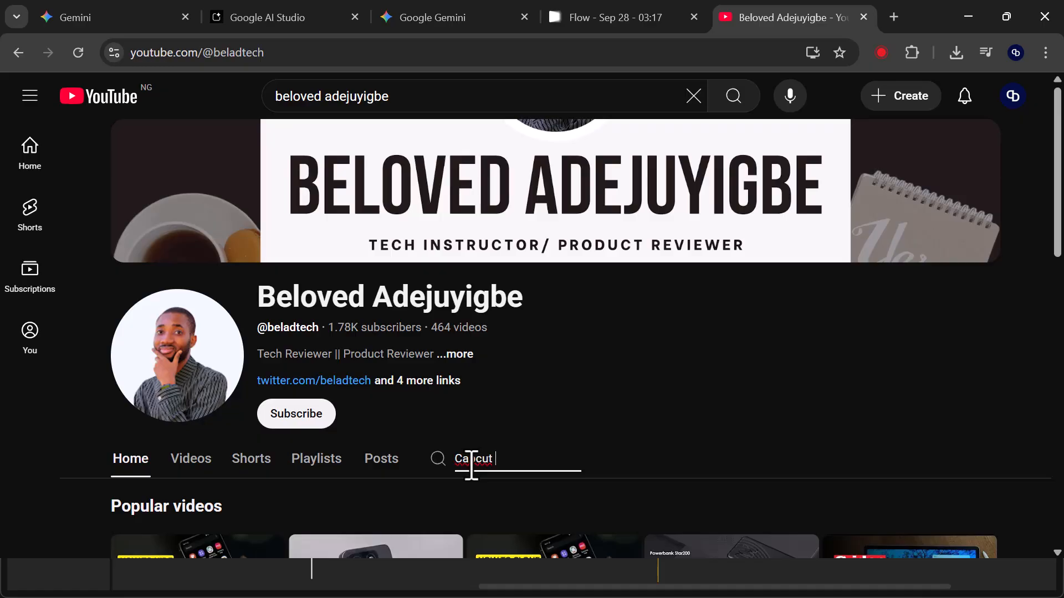
text(Capcut pro)
key(Return)
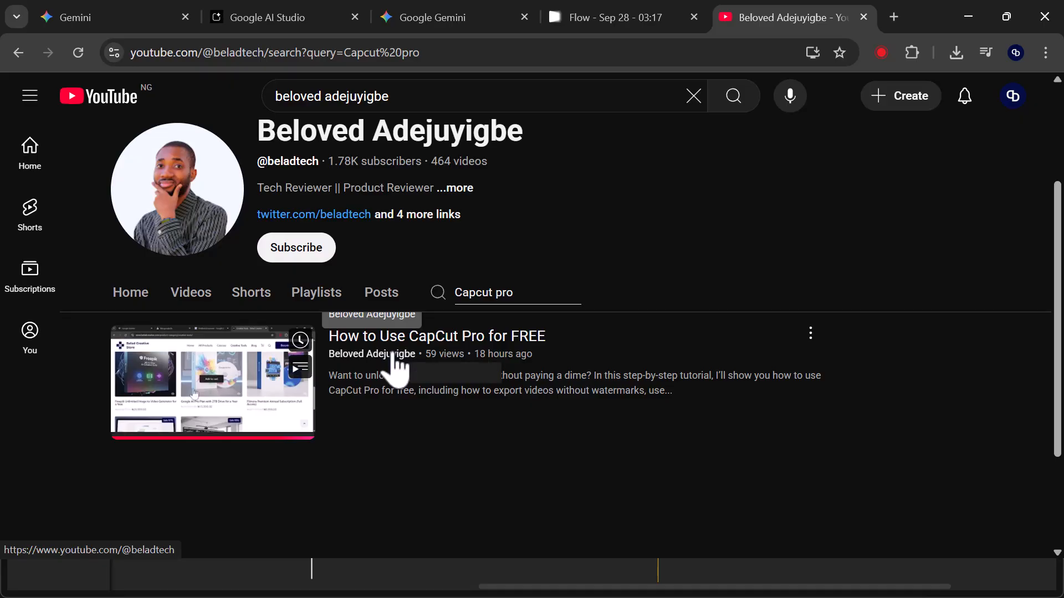
Switch to the CapCut project 0928 and look through its imported media.
key(super)
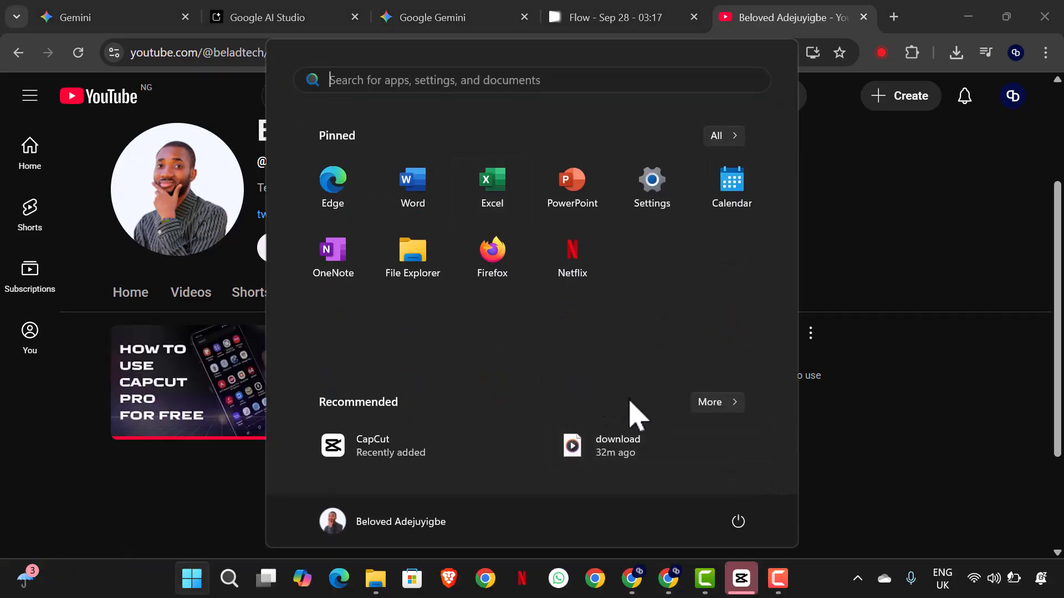
click(741, 579)
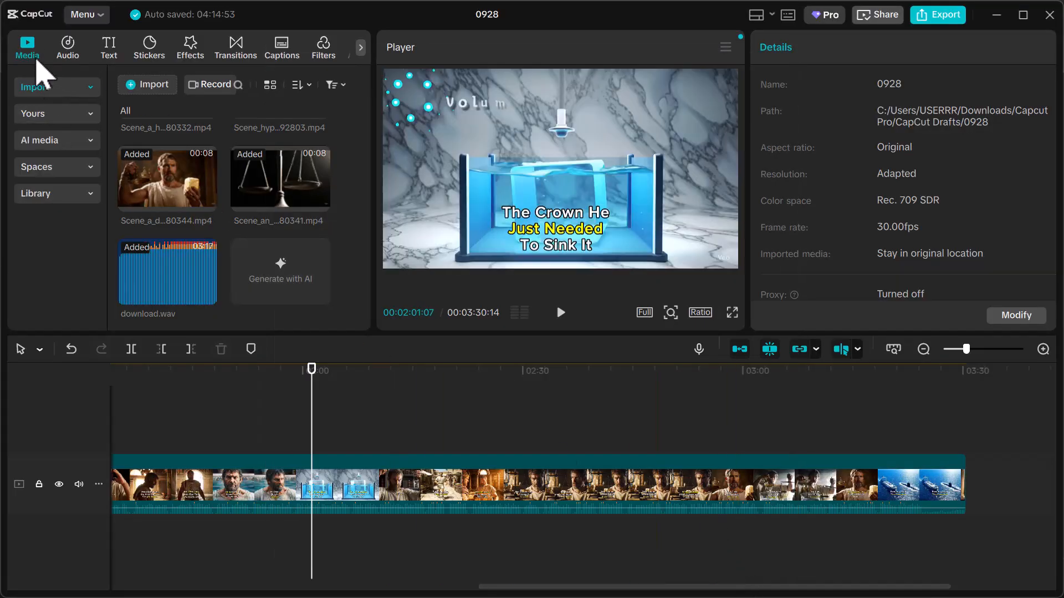
scroll(254, 275, down, 5)
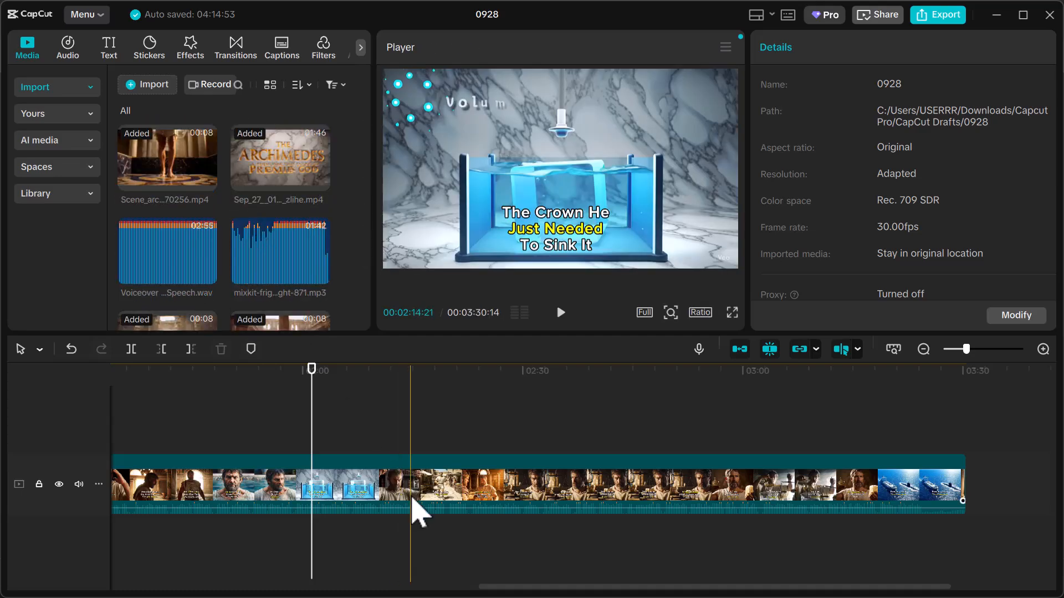
scroll(246, 272, down, 3)
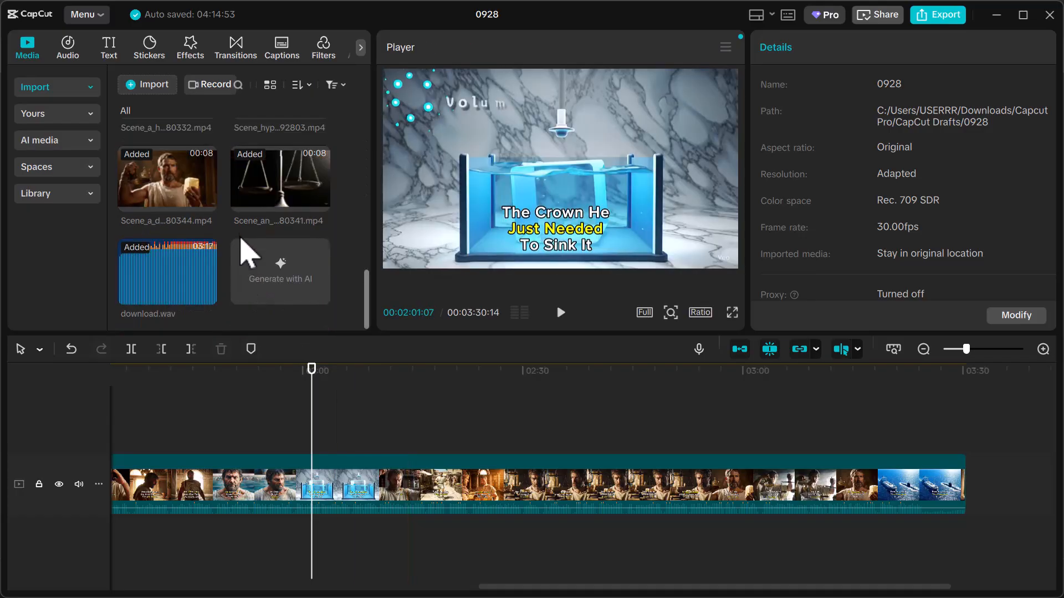
Start a media import and browse from Downloads into Capcut Pro, CapCut Drafts, 0928, Resources and the combination folder.
click(153, 92)
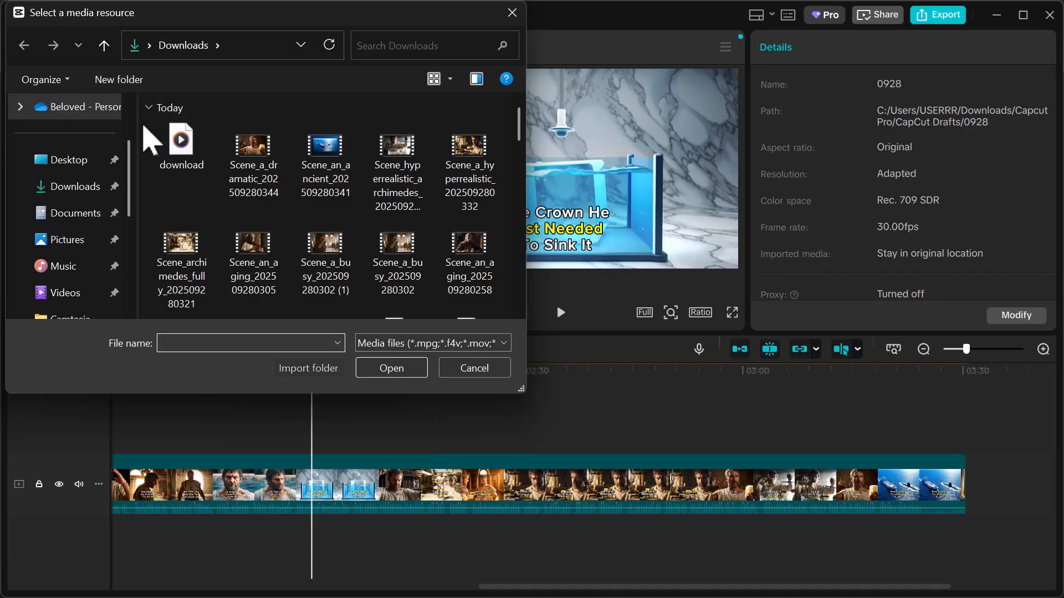
scroll(340, 195, down, 8)
scroll(349, 202, up, 6)
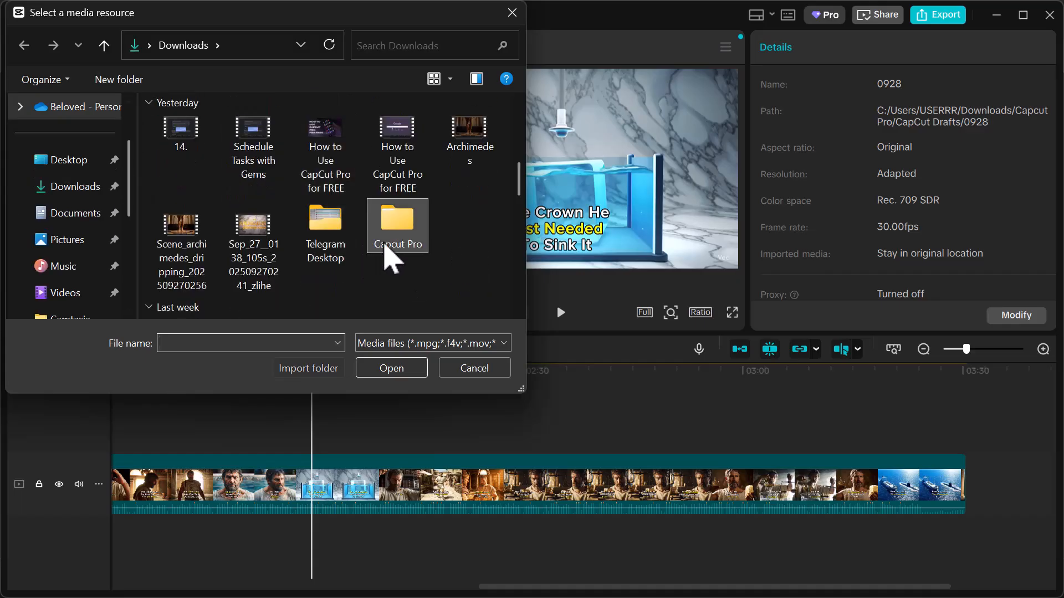
double_click(384, 244)
double_click(242, 155)
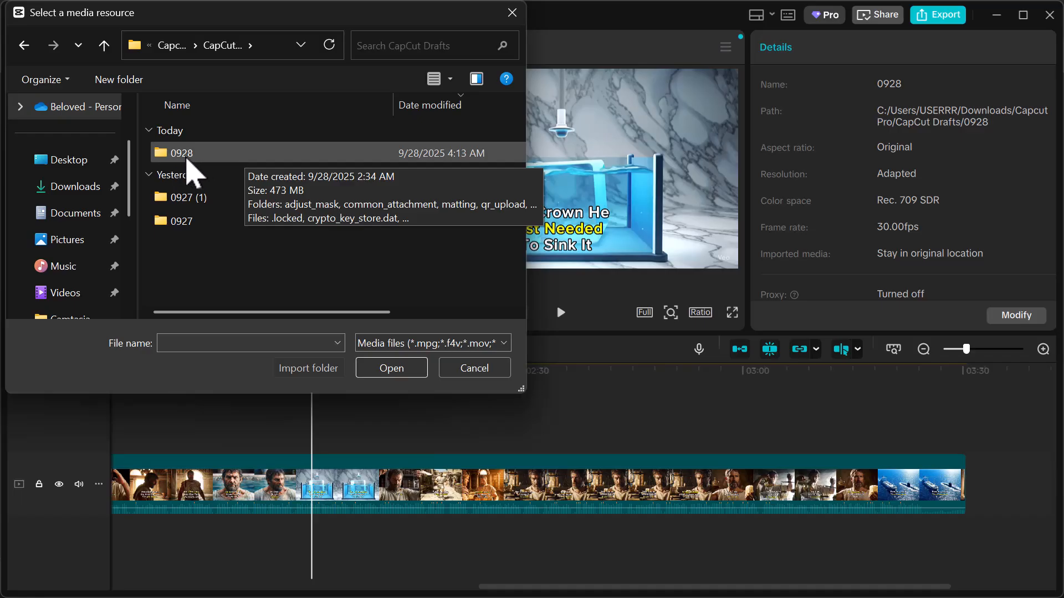
double_click(198, 160)
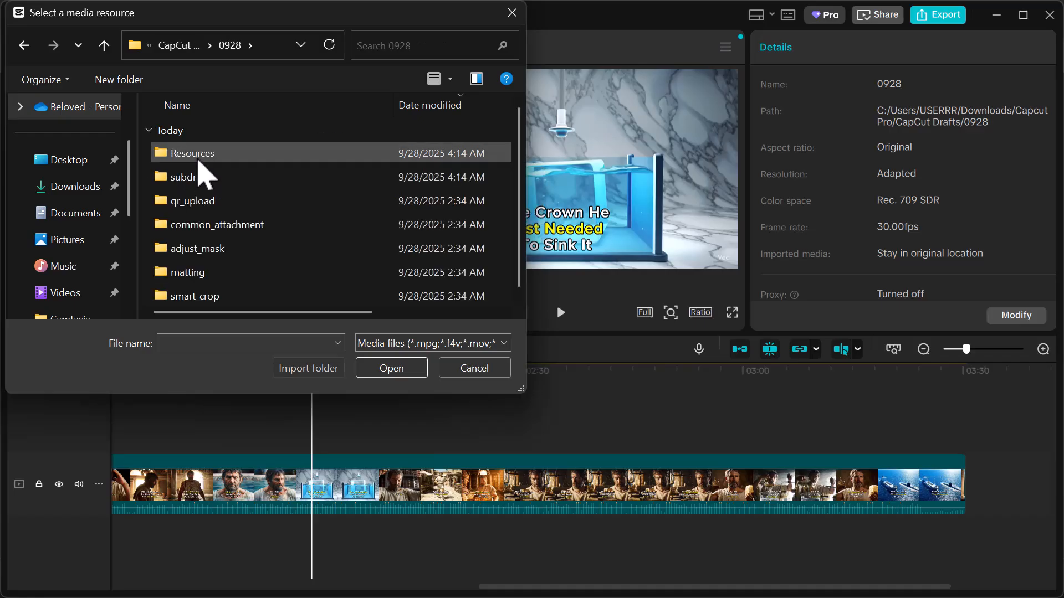
double_click(199, 159)
double_click(208, 155)
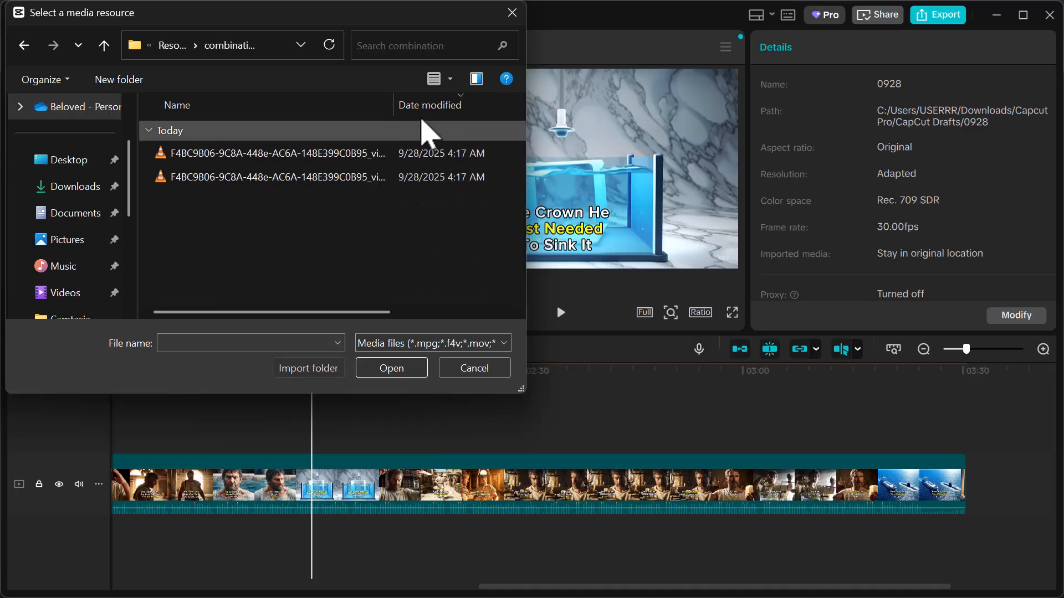
Show the files as large icons and import the F4BC9B06 video with the Archimedes thumbnail, not the alpha file.
click(450, 79)
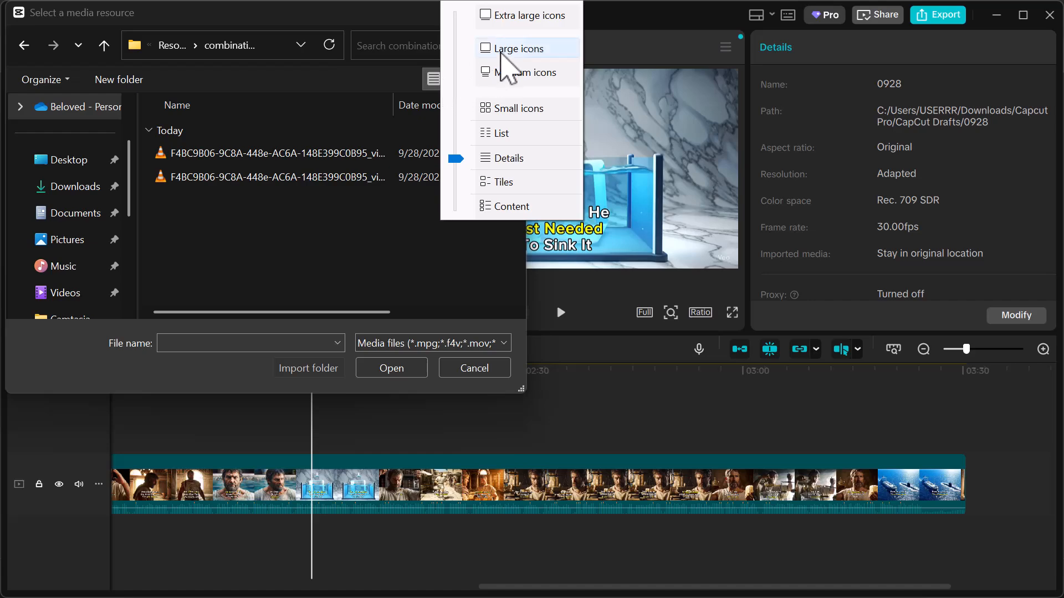
click(488, 49)
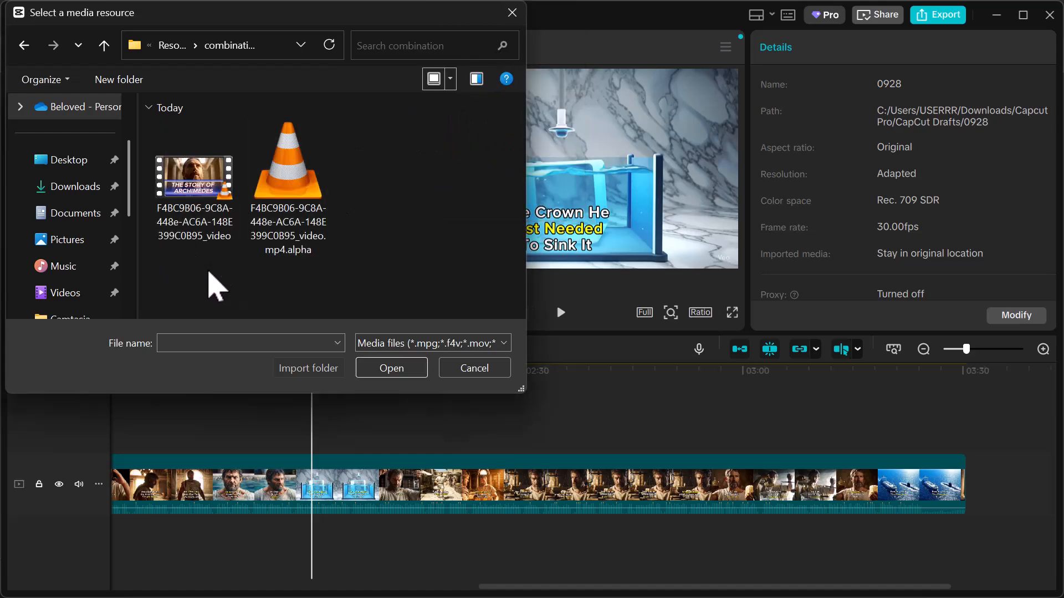
click(214, 228)
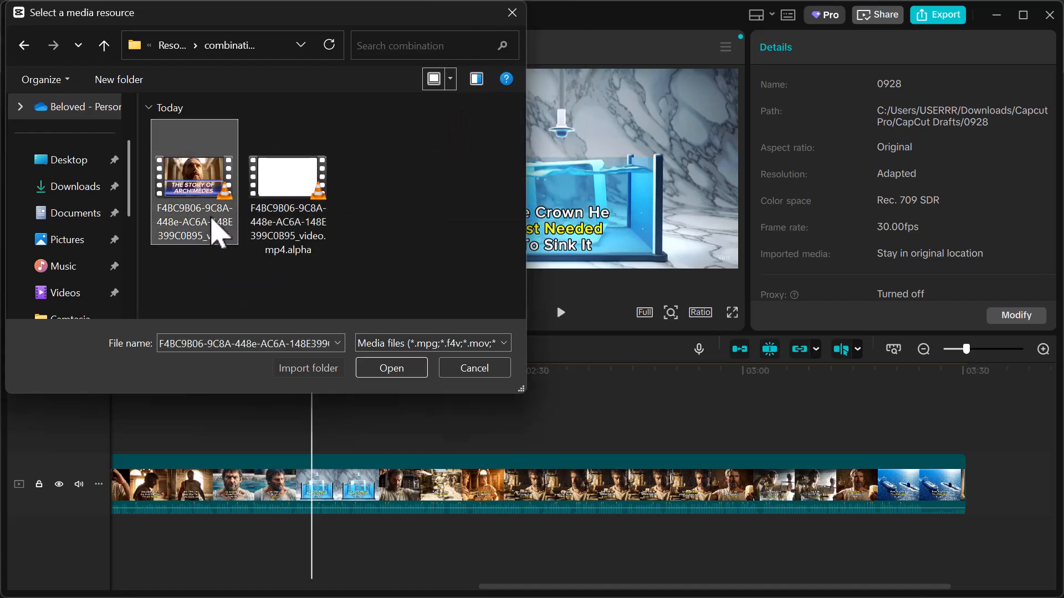
click(381, 367)
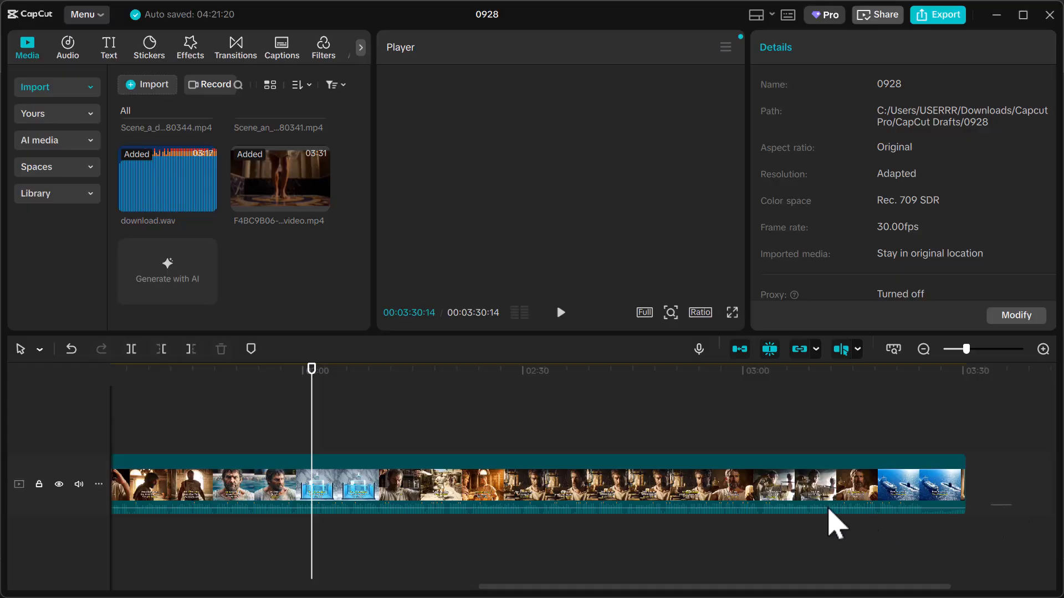
Replace the compound clip on the timeline with the newly imported F4BC9B06 video, placed at the start.
click(842, 504)
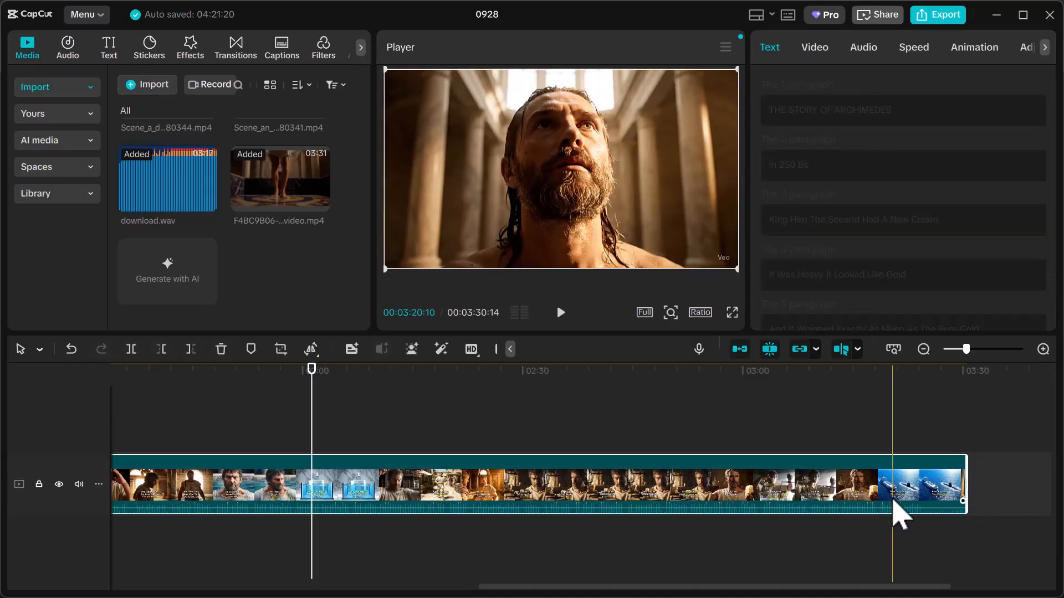
key(Delete)
drag(305, 201, 222, 454)
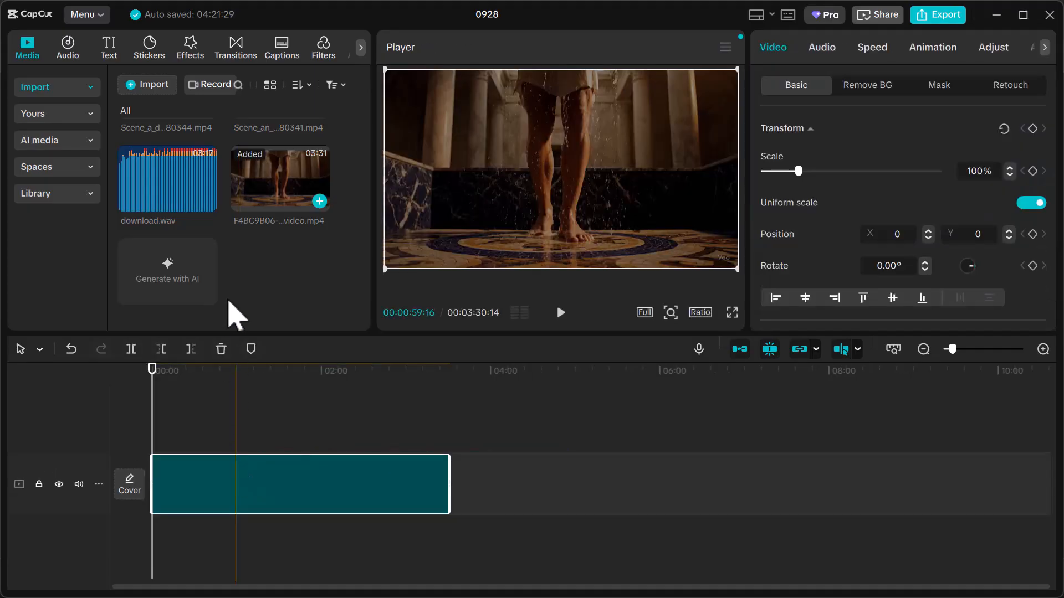
scroll(244, 299, up, 3)
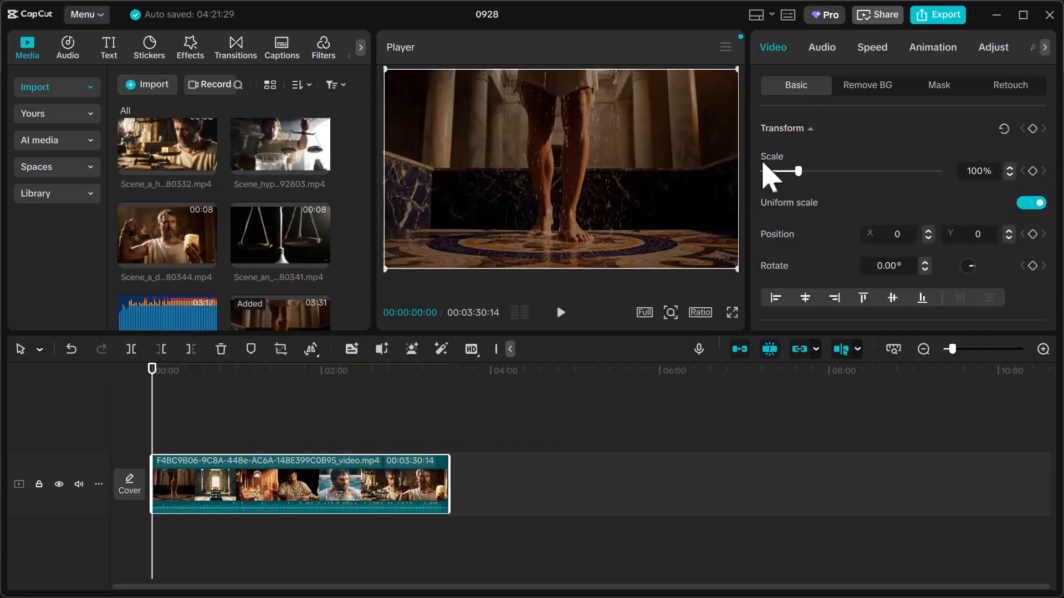
Open the export settings, start editing the cover and scrub through the video toward its end for a cover frame.
click(936, 20)
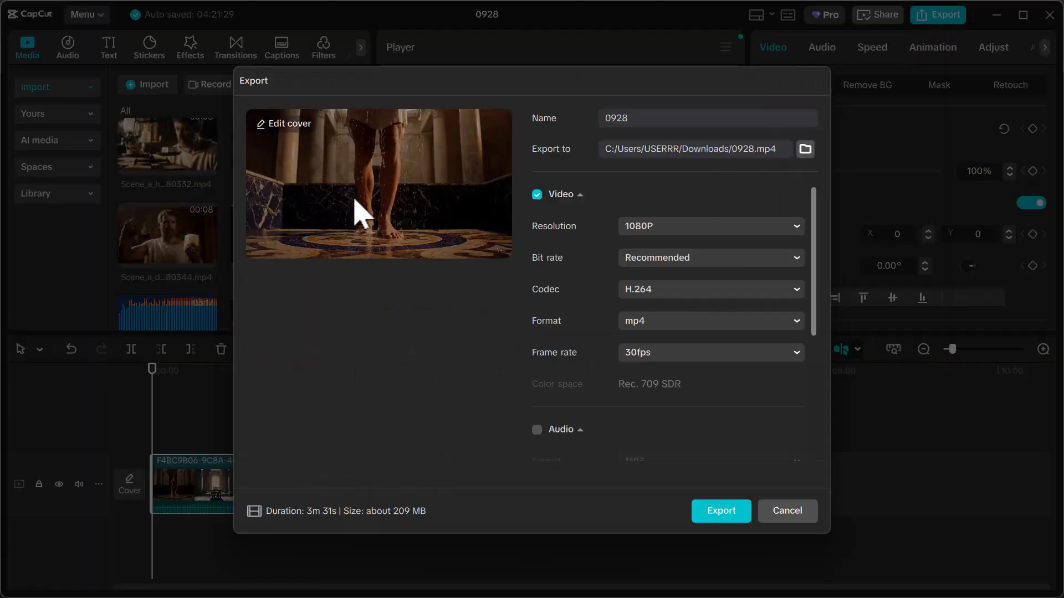
click(299, 148)
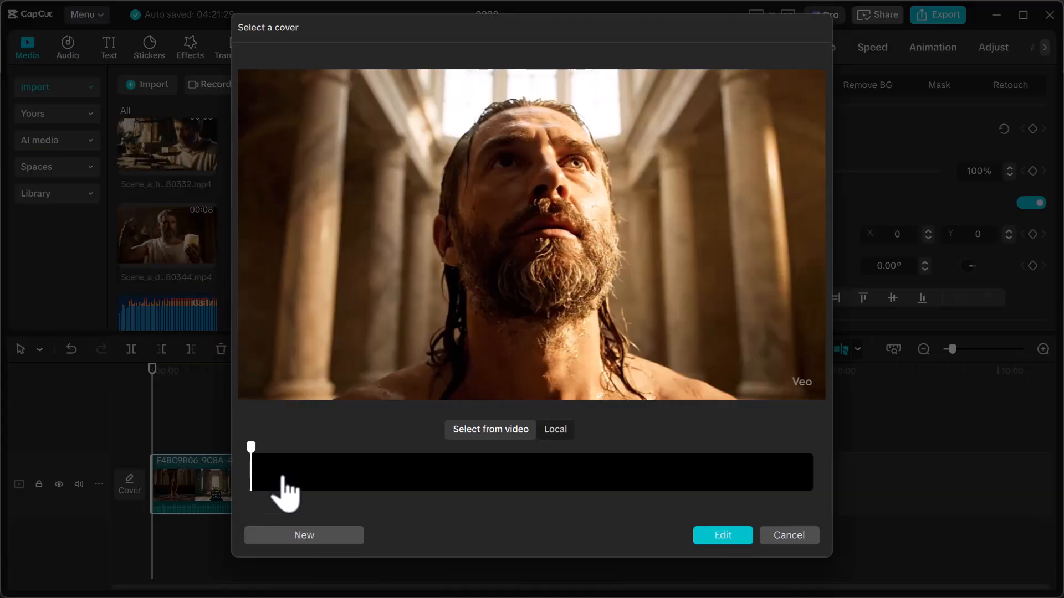
mouse_move(252, 447)
mouse_down()
mouse_move(297, 454)
mouse_move(332, 492)
mouse_move(376, 501)
mouse_move(480, 477)
mouse_move(569, 490)
mouse_move(765, 478)
mouse_move(715, 482)
mouse_up()
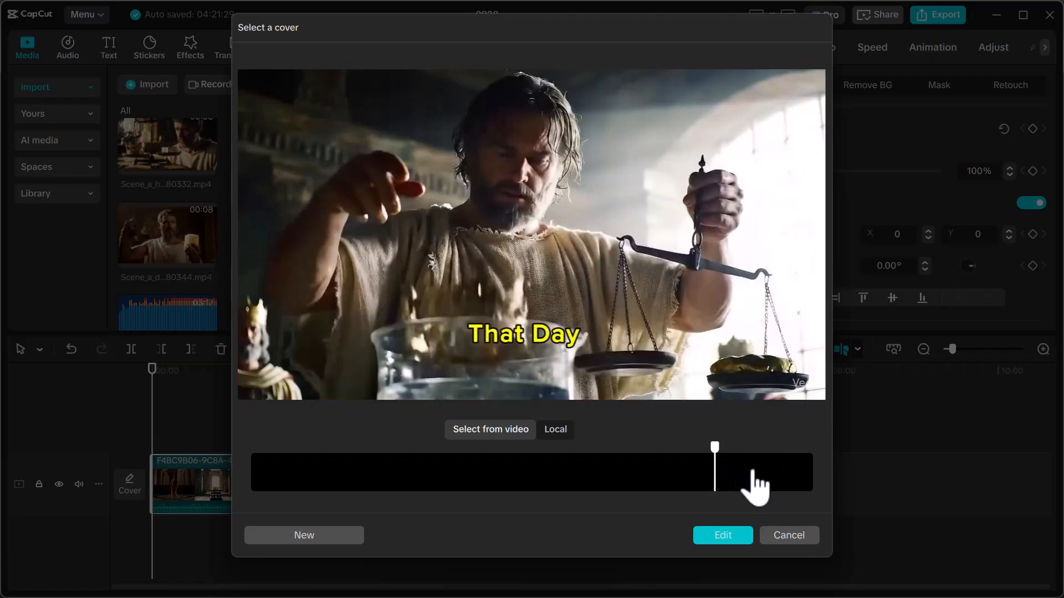
click(754, 472)
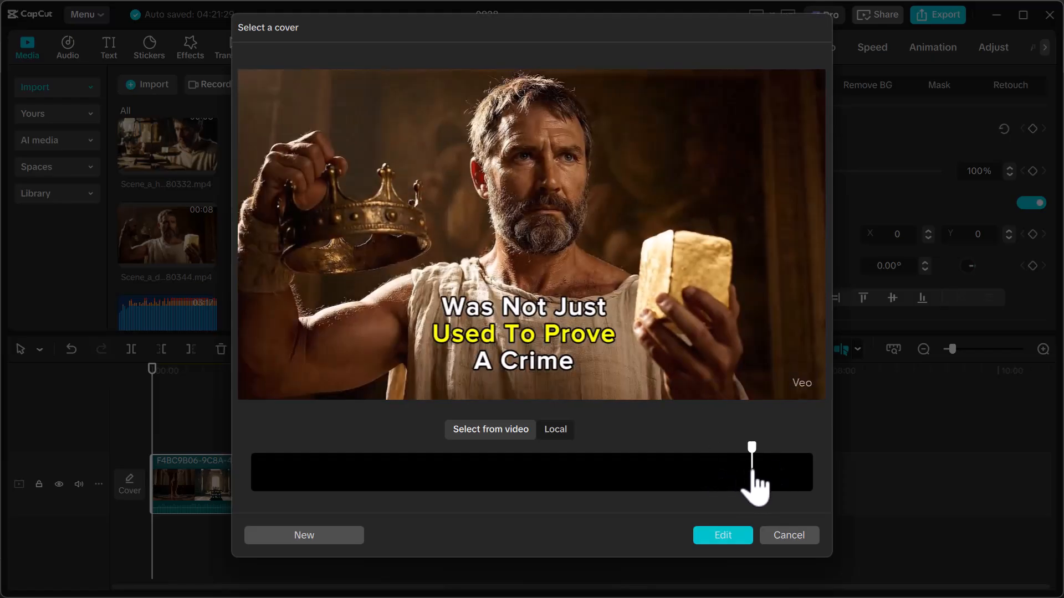
drag(750, 447, 780, 494)
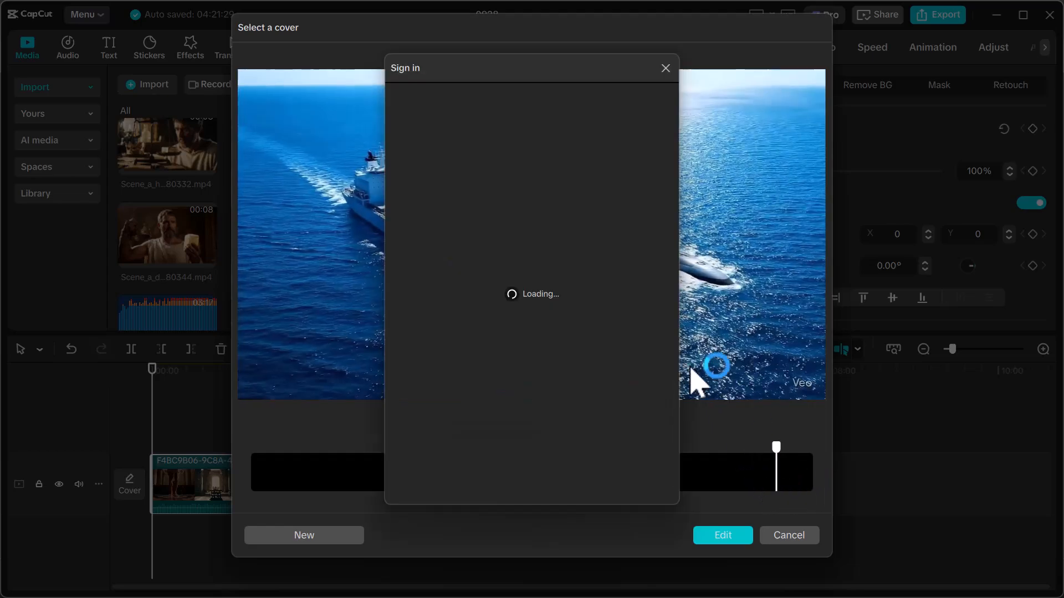
Dismiss the sign-in window and open the bearded man's frame near the video's end in the cover editor.
click(672, 79)
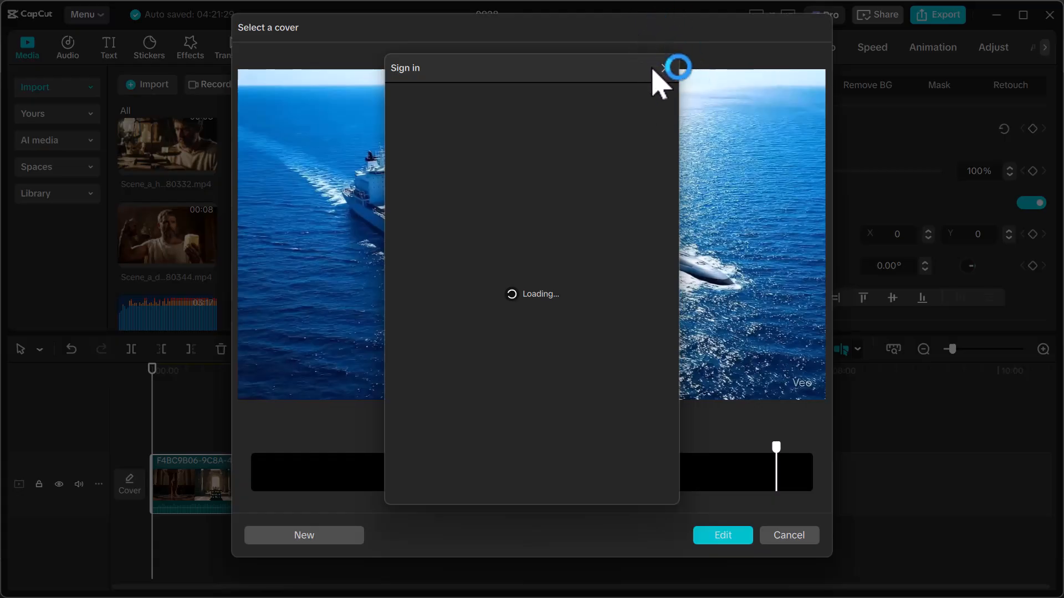
click(664, 68)
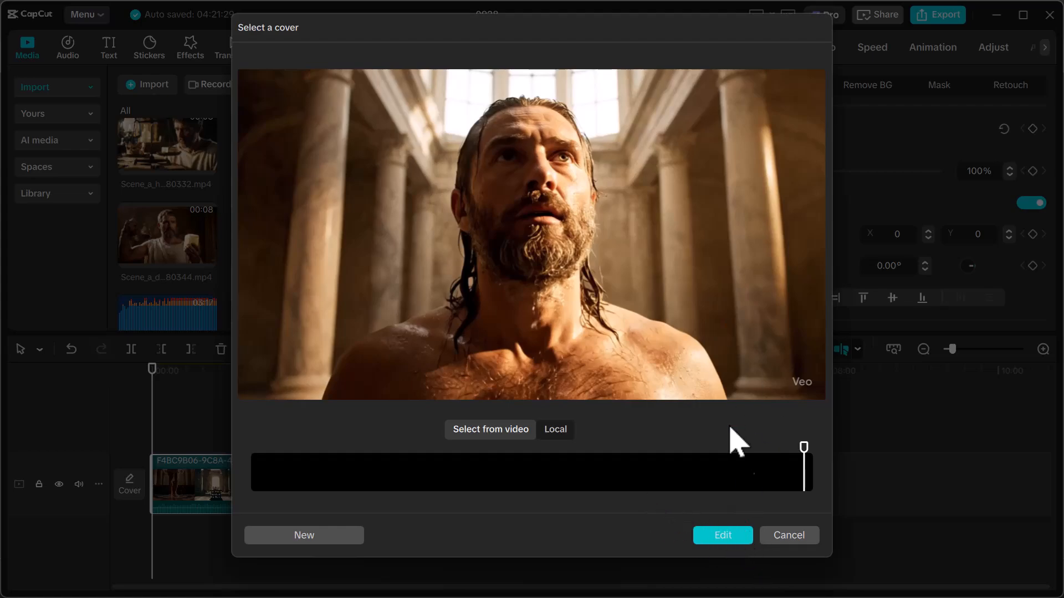
click(739, 539)
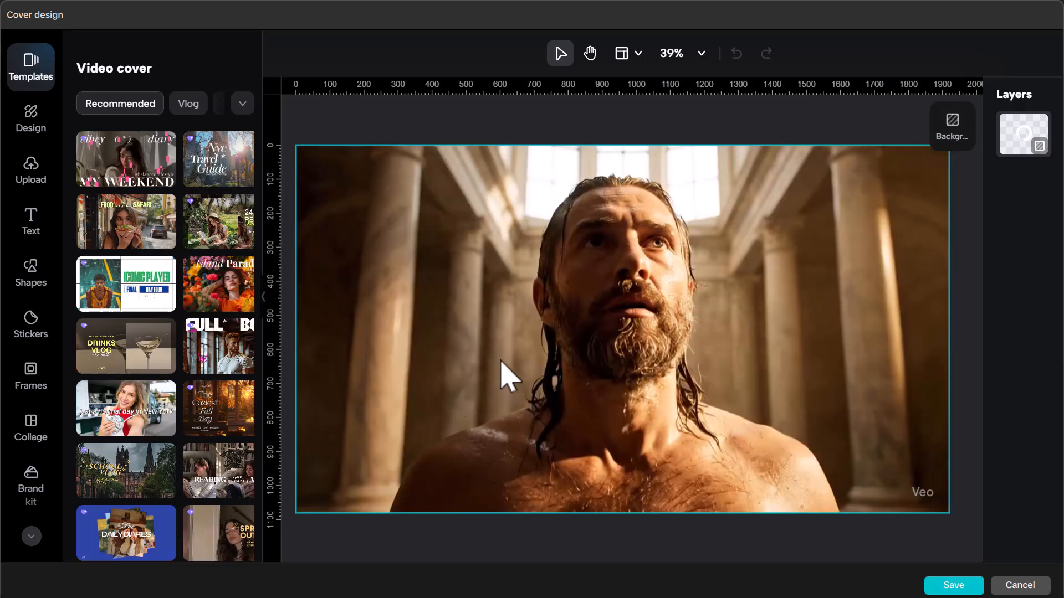
Try the "Iconic Player" video cover template on the selected frame.
click(149, 300)
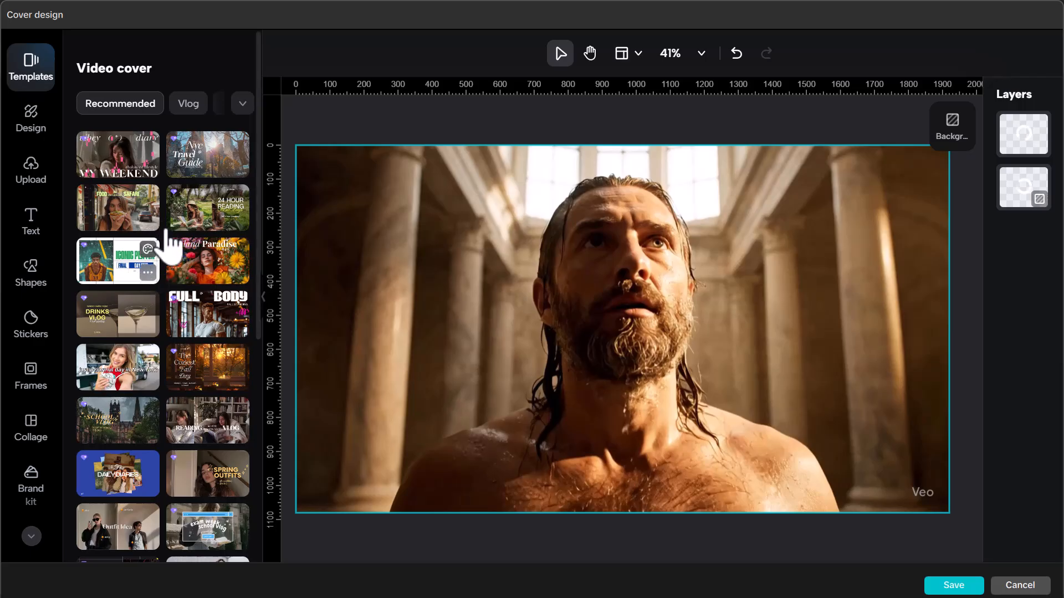
scroll(202, 394, down, 1)
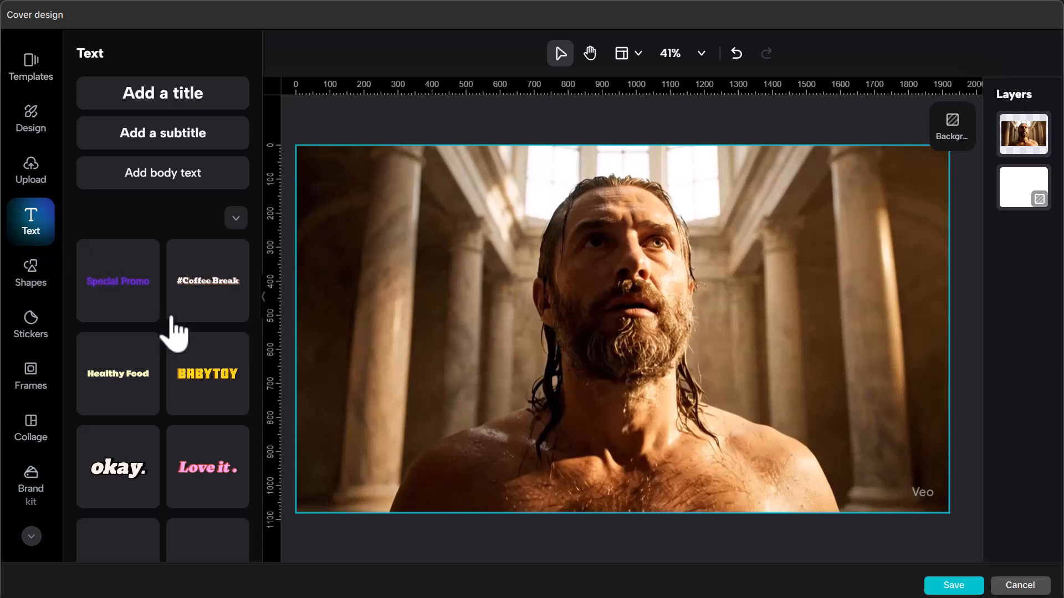
Add the yellow "BABYTOY" text preset to the cover twice and look through the other text styles.
click(205, 372)
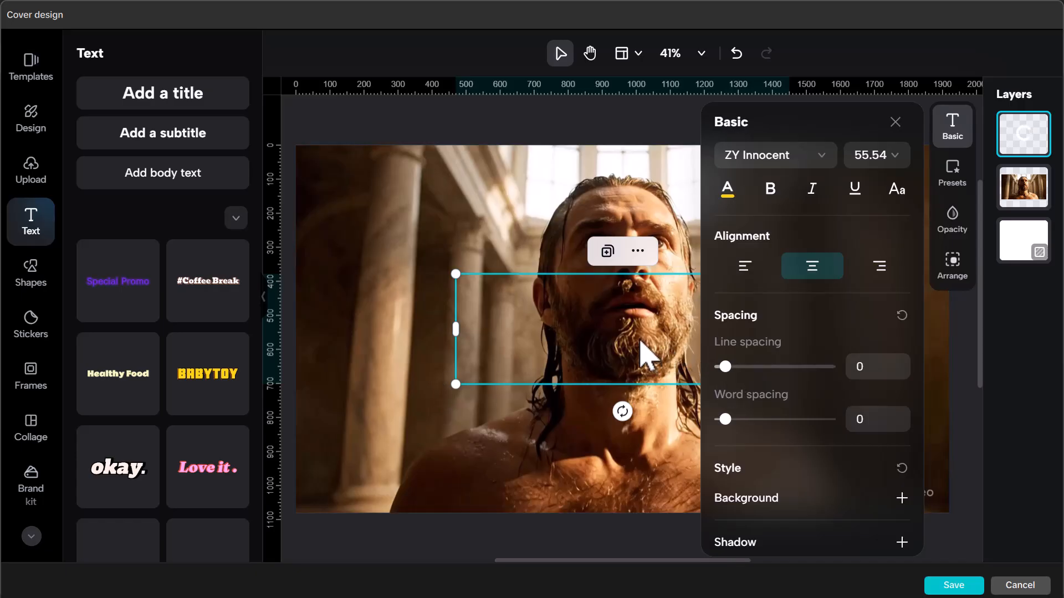
click(230, 382)
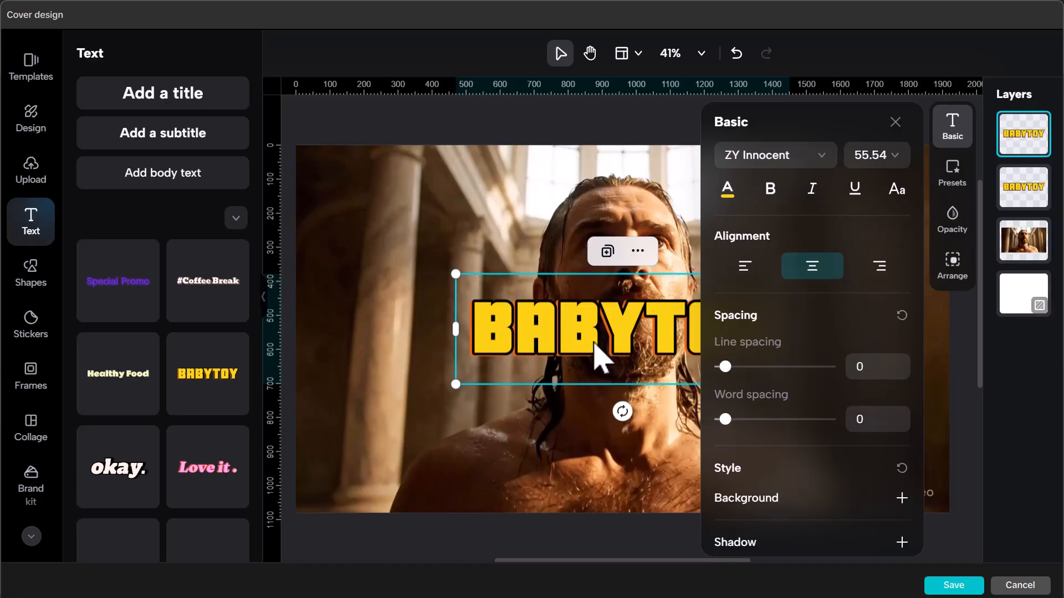
scroll(119, 421, down, 5)
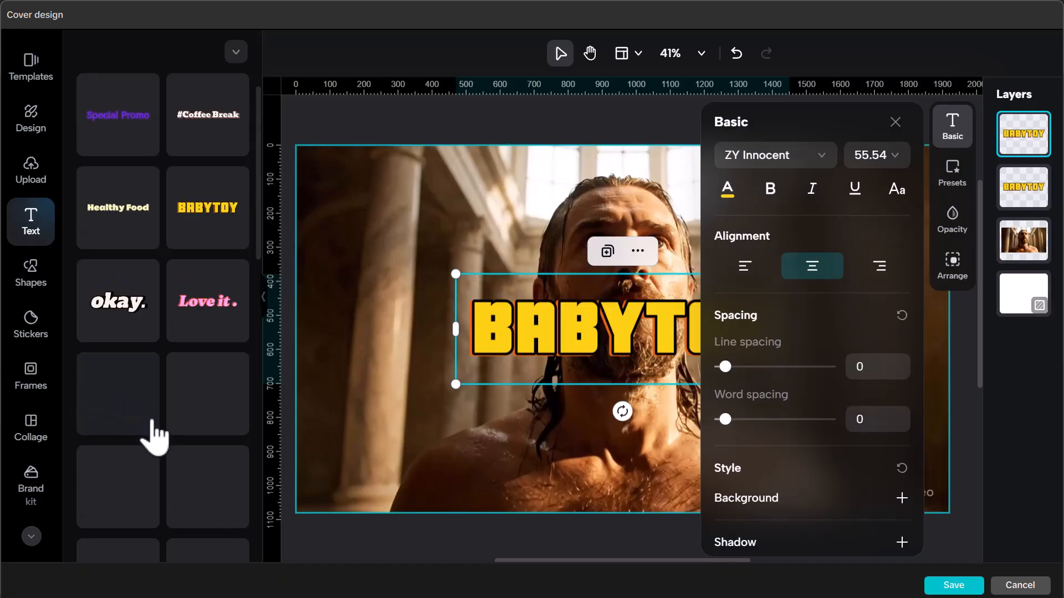
scroll(145, 419, up, 3)
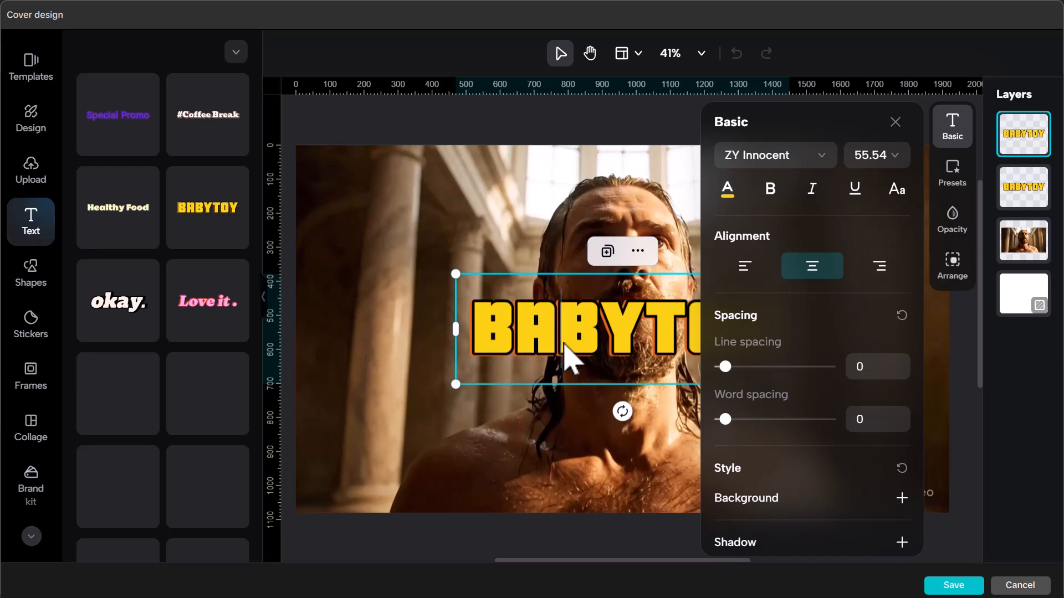
Replace the upper "BABYTOY" text's wording with "He" and delete the duplicate "BABYTOY" text from the cover.
double_click(564, 344)
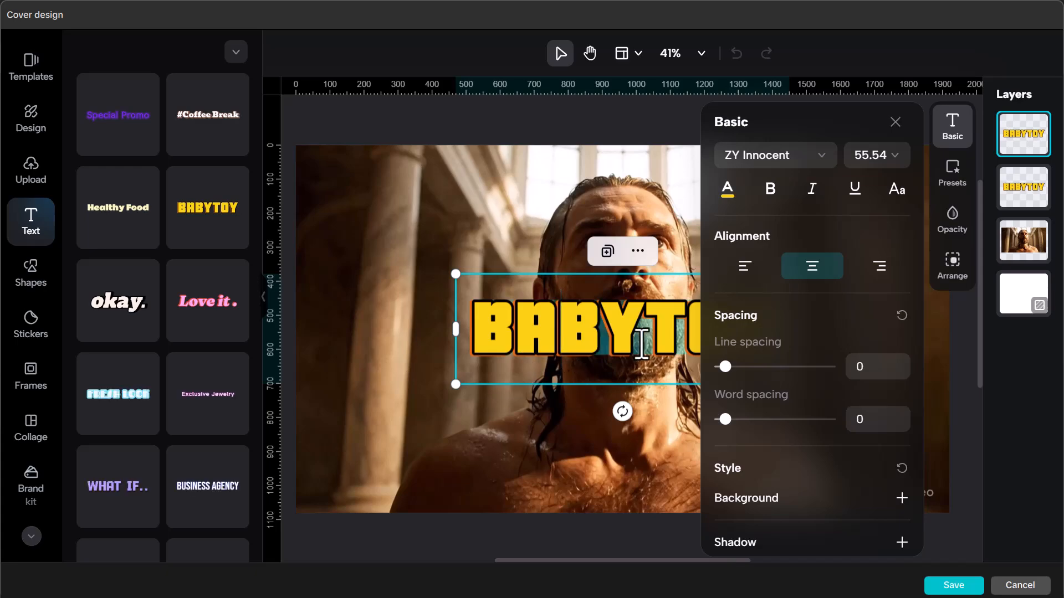
text(Her)
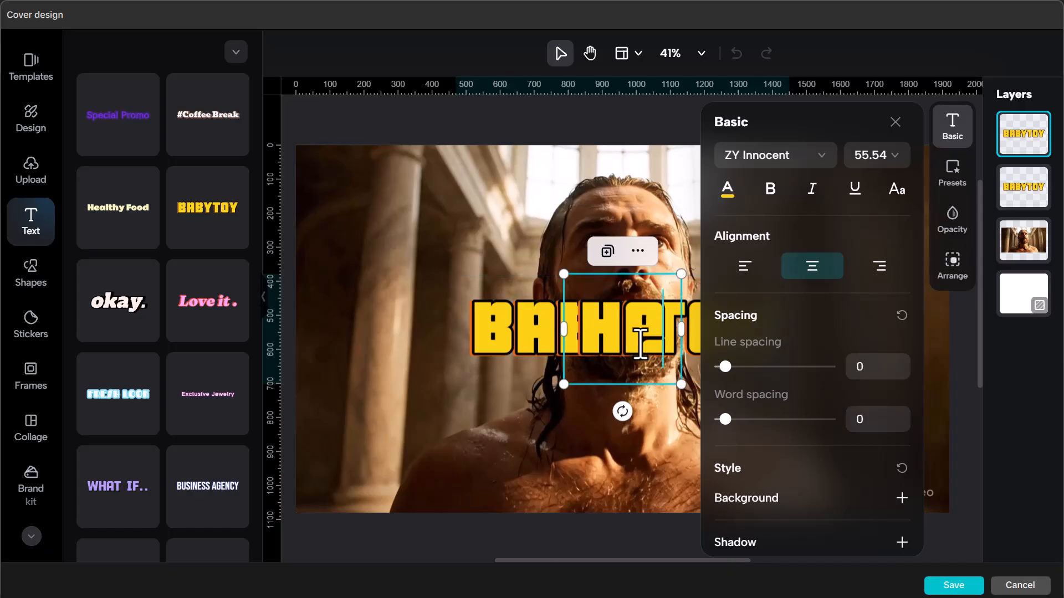
click(895, 122)
click(755, 339)
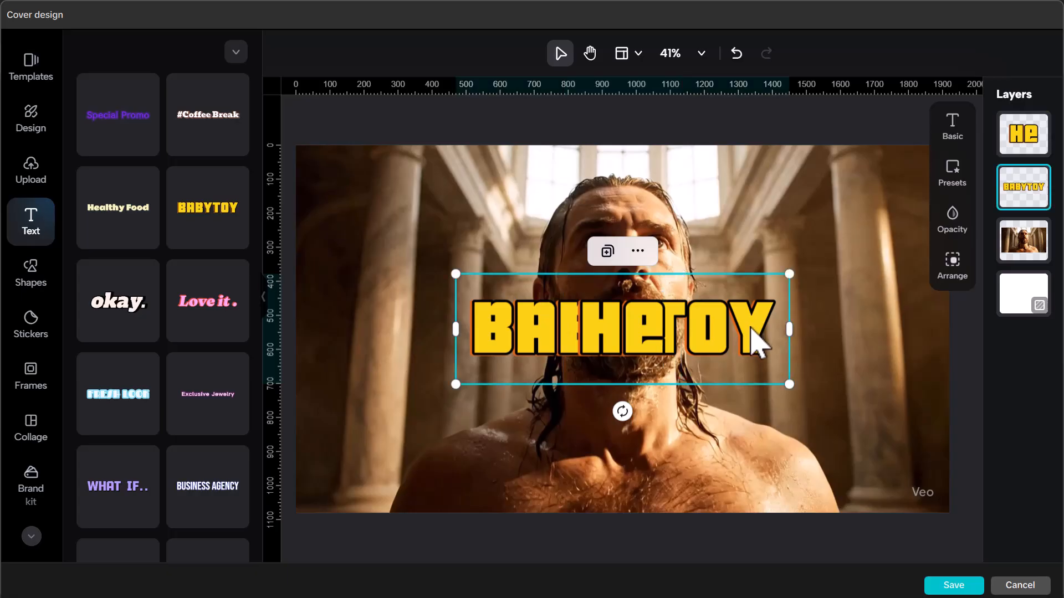
key(Delete)
Extend the cover text to read "He solved a royal crime by simply taking a Bath".
click(641, 359)
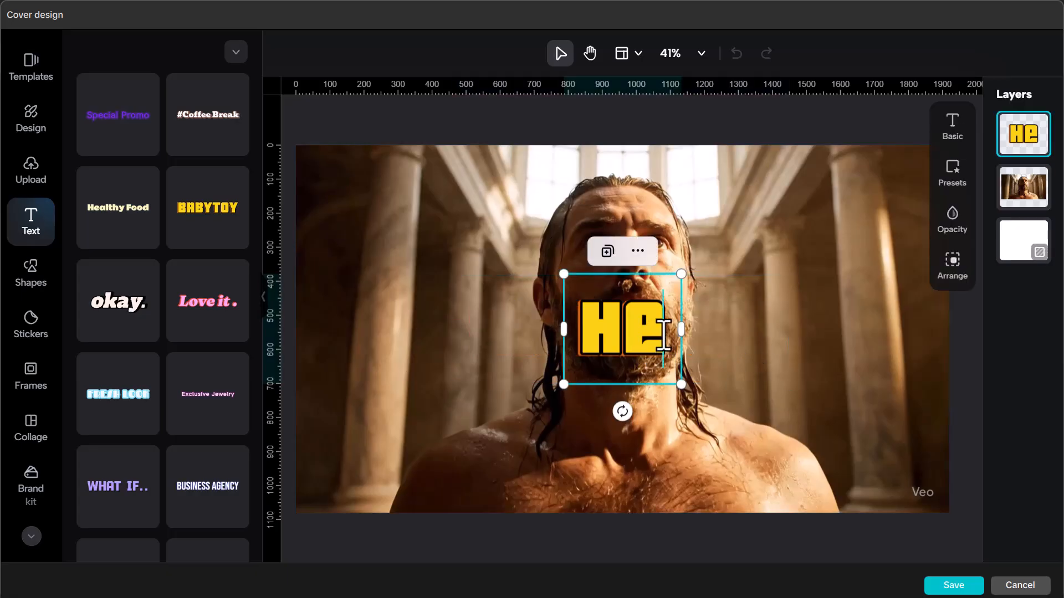
text(SOL)
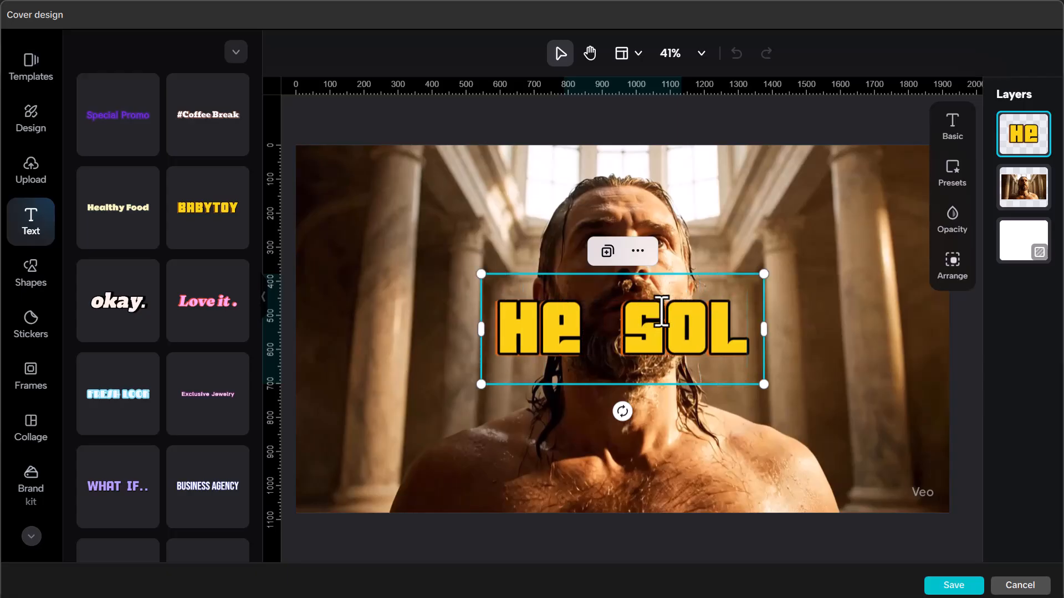
text(ved a)
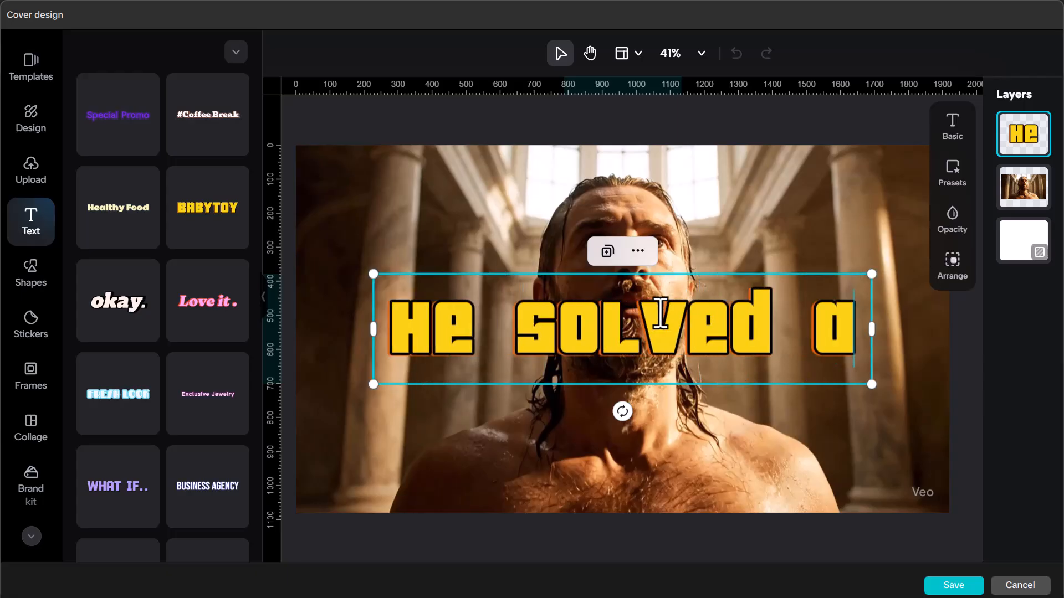
text( ro)
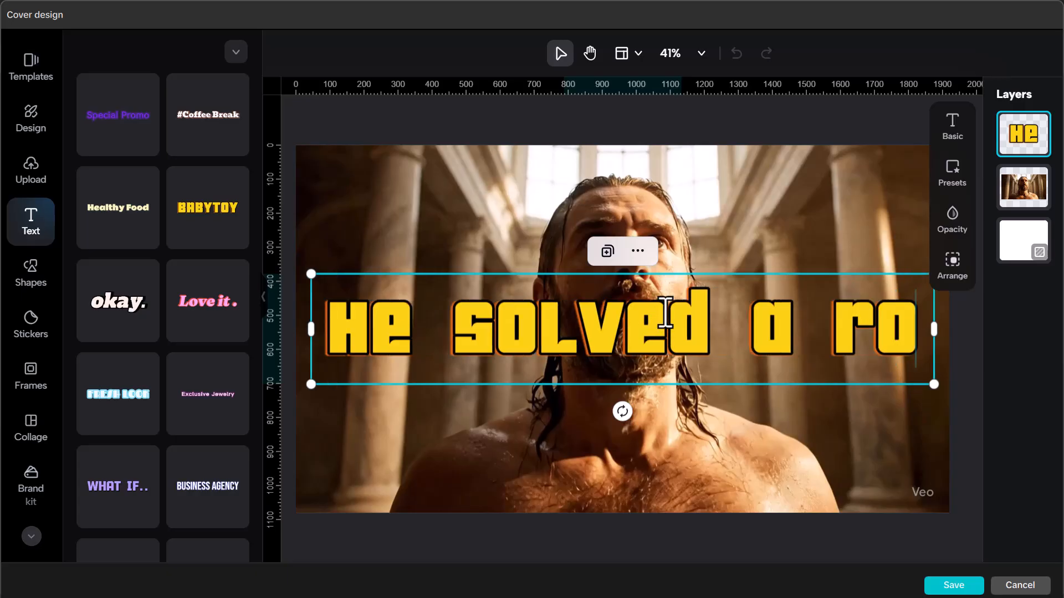
text(yal )
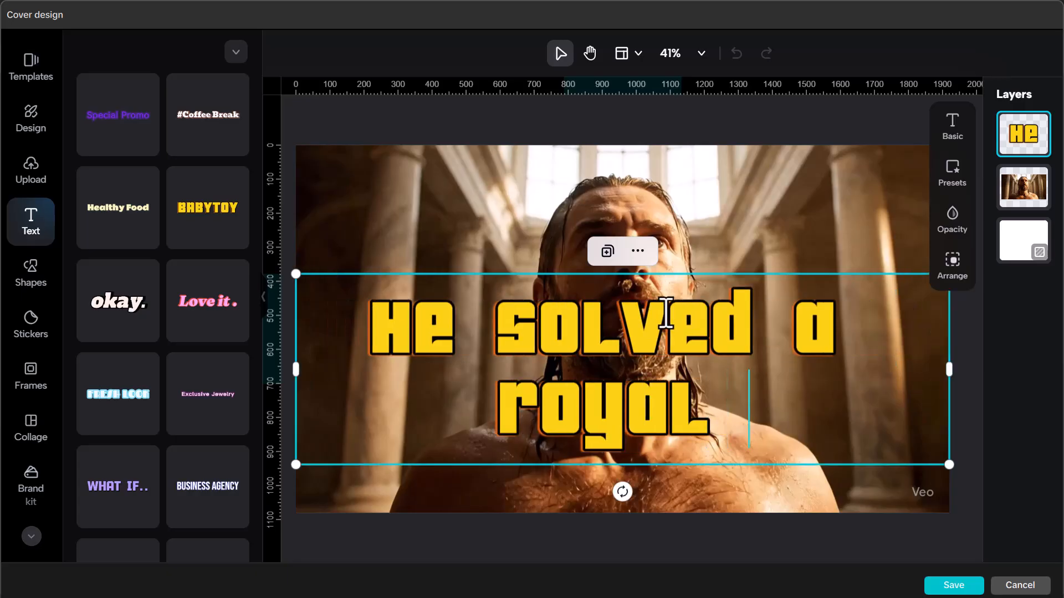
text(crime)
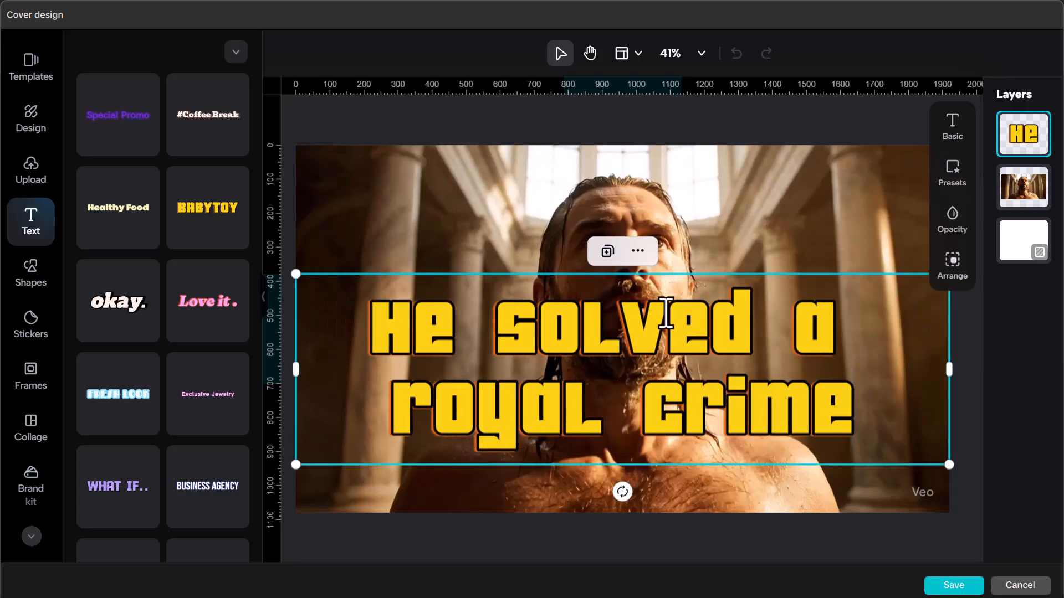
text( by)
key(Return)
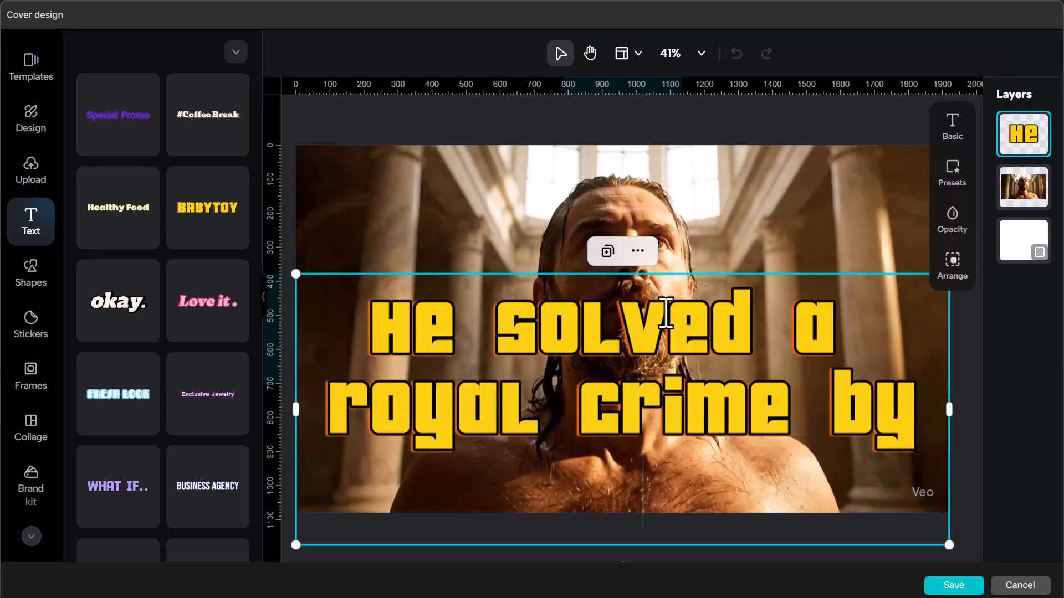
text(sim)
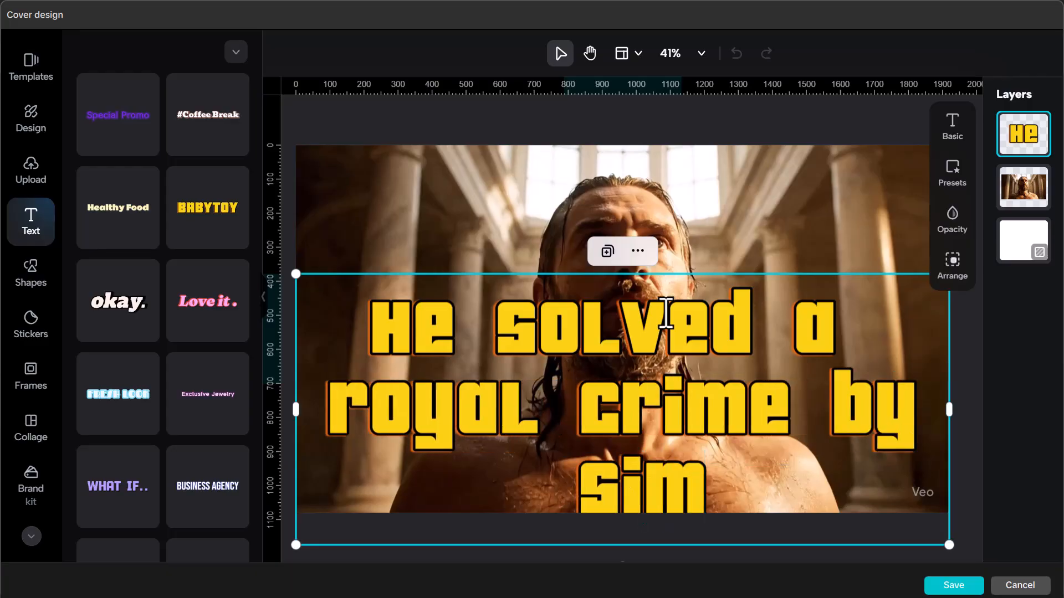
text(ple)
key(BackSpace)
text(y)
text( takin)
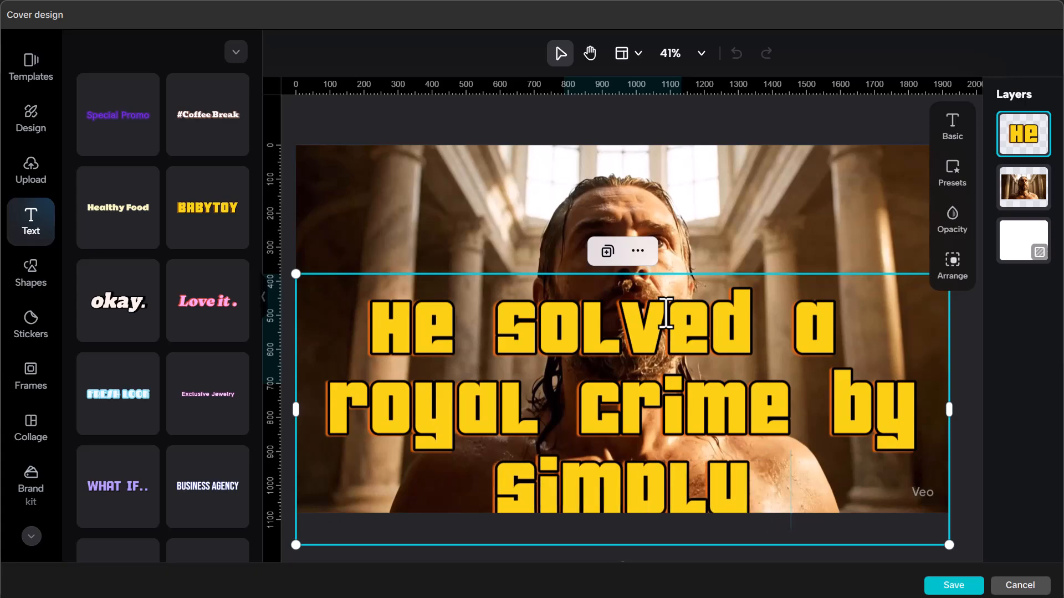
text(g)
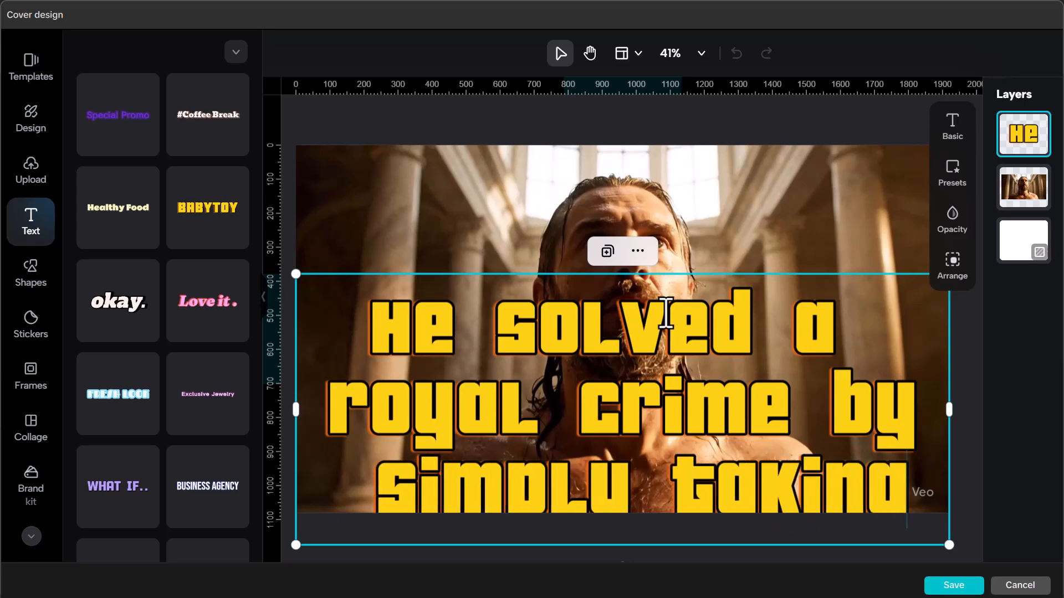
key(Return)
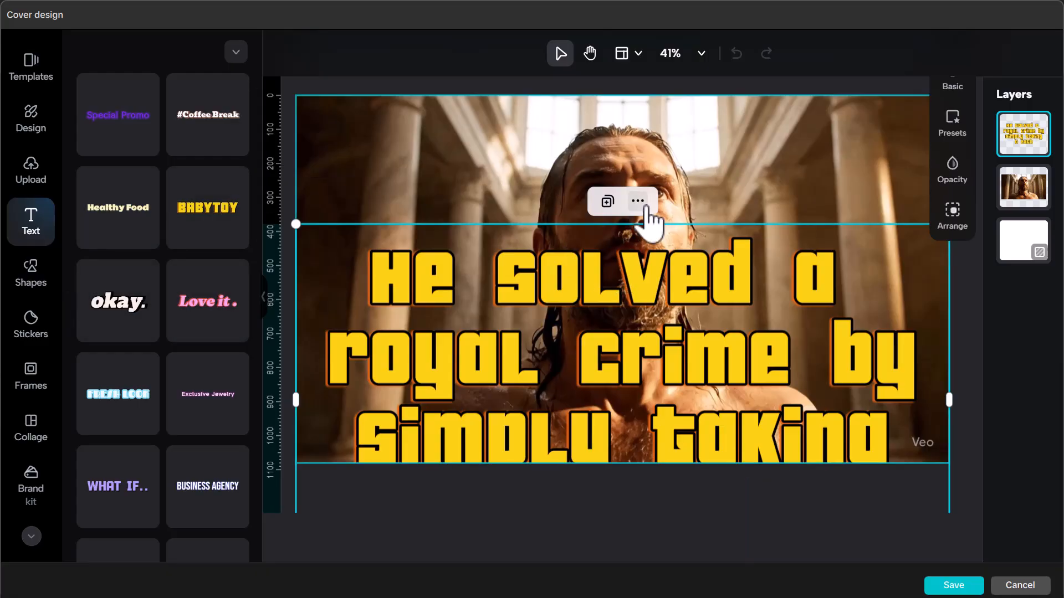
Move the four-line cover text up so all of its lines lie within the image.
click(641, 205)
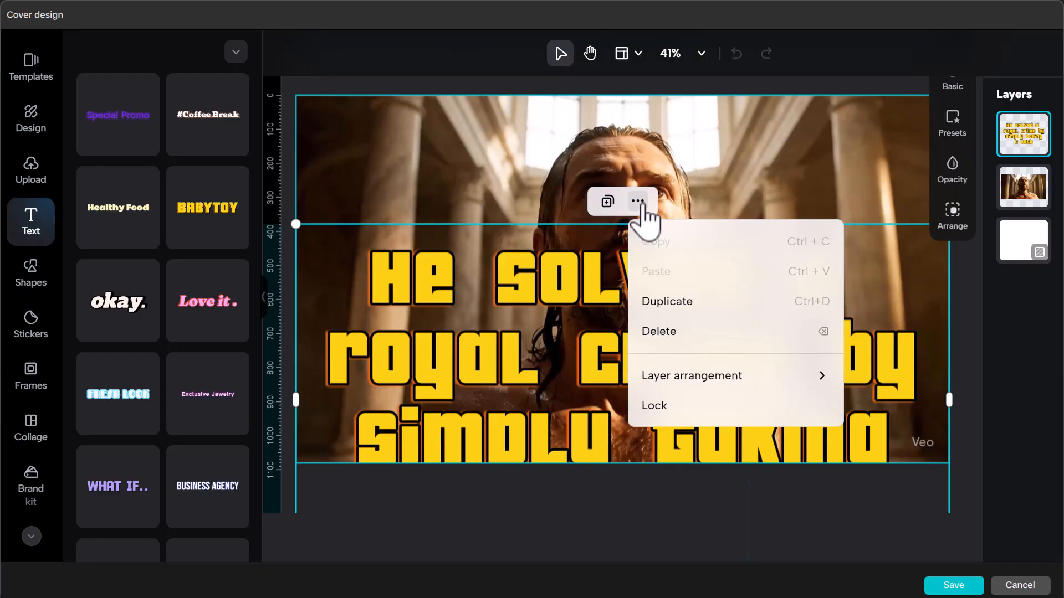
scroll(952, 183, up, 5)
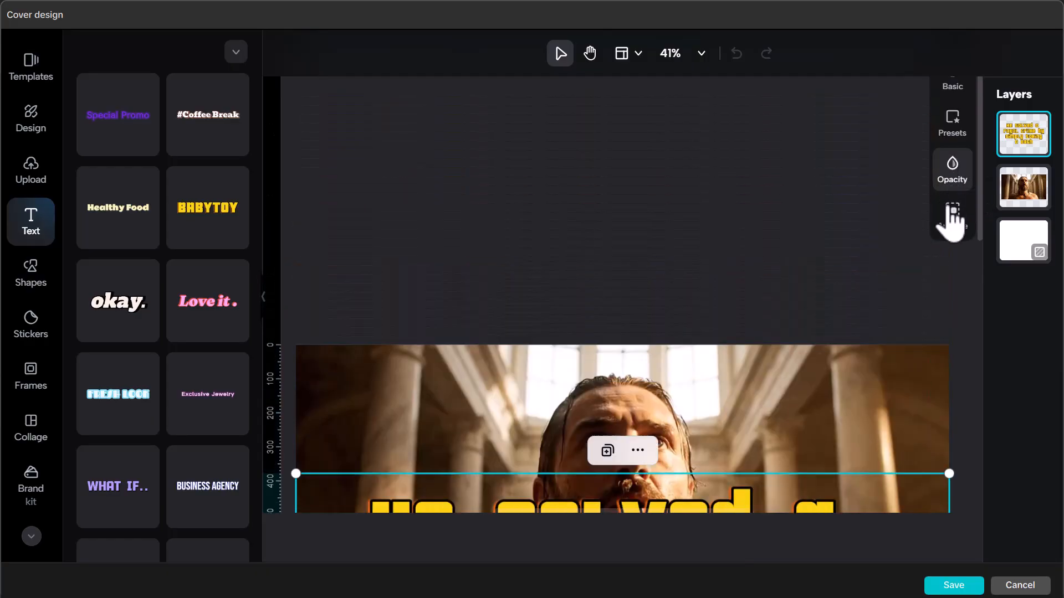
scroll(927, 273, down, 5)
scroll(760, 285, up, 2)
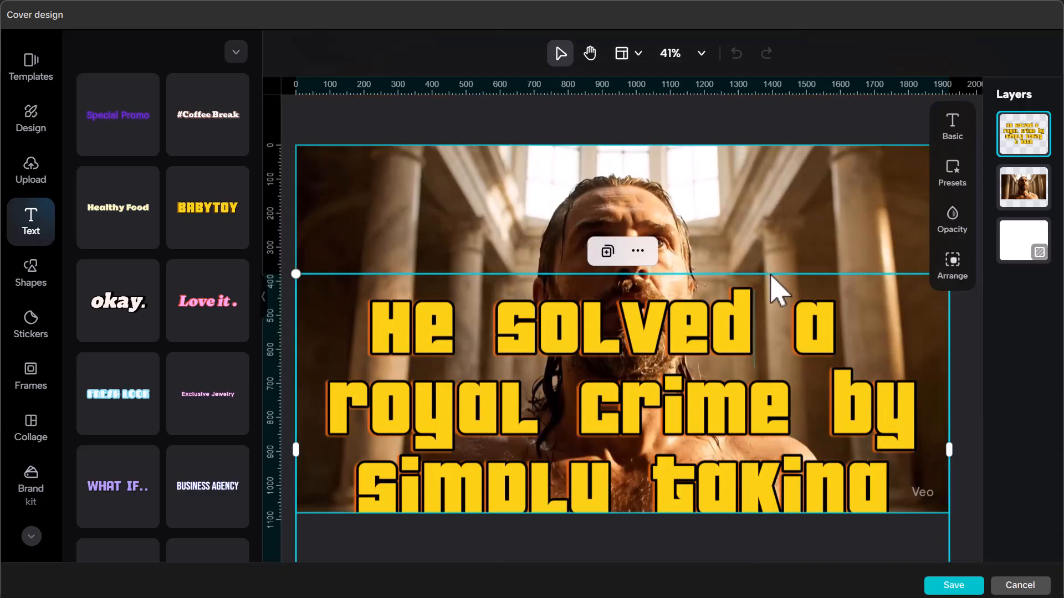
mouse_move(776, 288)
mouse_down()
mouse_move(766, 242)
mouse_move(776, 282)
mouse_move(760, 284)
mouse_move(760, 267)
mouse_move(769, 273)
mouse_up()
drag(758, 392, 748, 241)
click(756, 367)
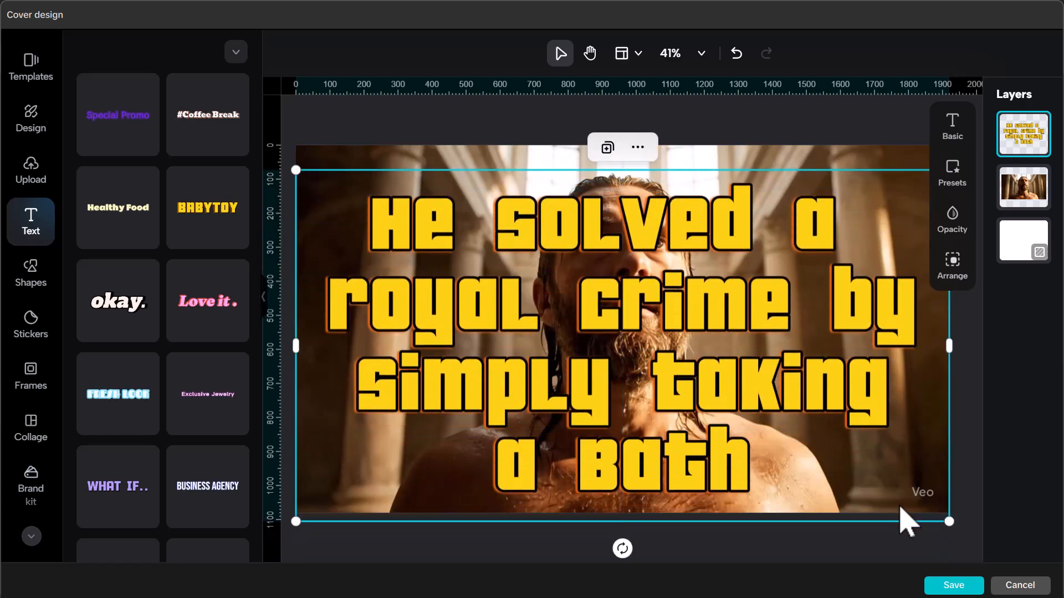
Shrink and rewrap the cover text to three lines, positioned over the man's chest below his face.
drag(948, 519, 768, 407)
drag(679, 356, 753, 381)
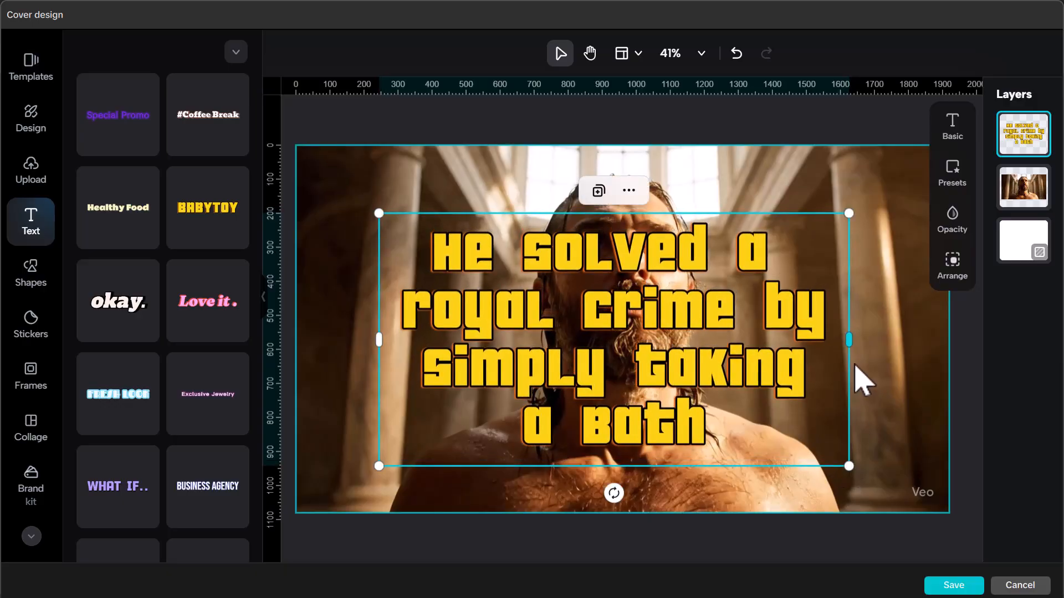
drag(850, 340, 920, 460)
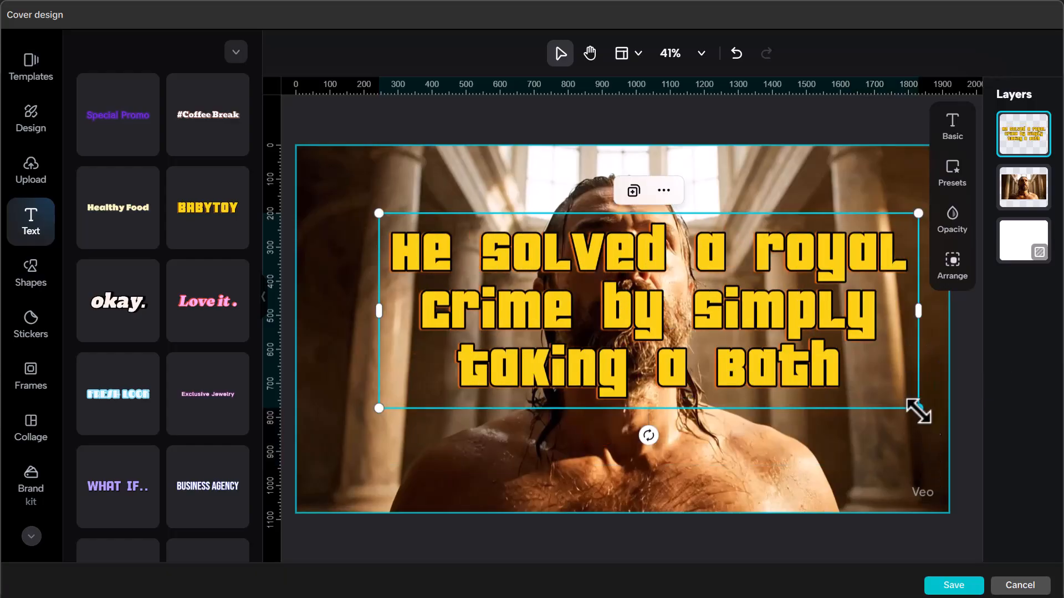
drag(918, 407, 761, 484)
drag(834, 512, 812, 495)
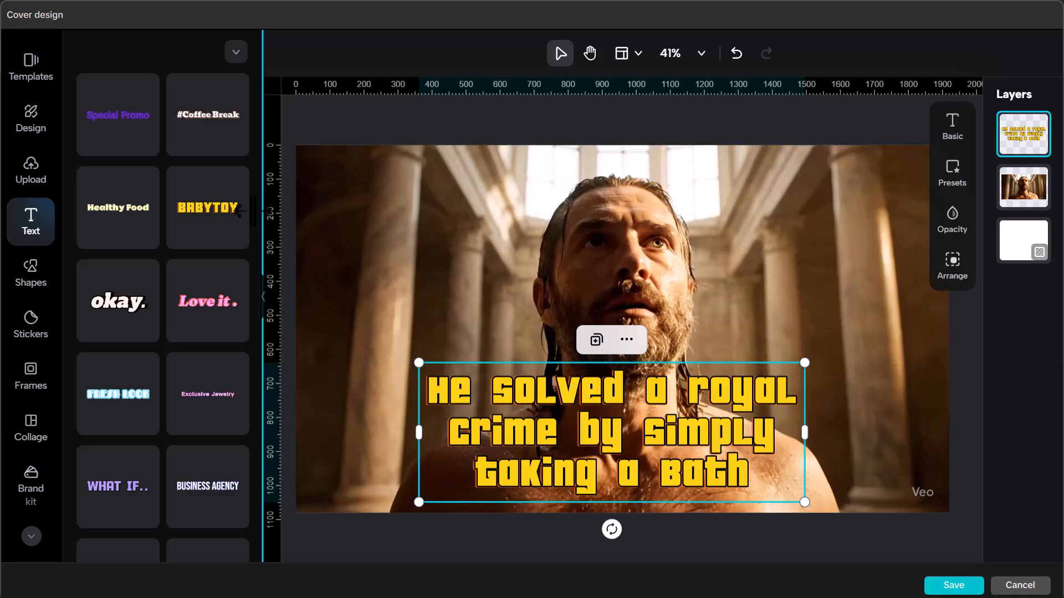
Select the whole wording of the cover text and check which editing options it offers.
scroll(233, 338, down, 3)
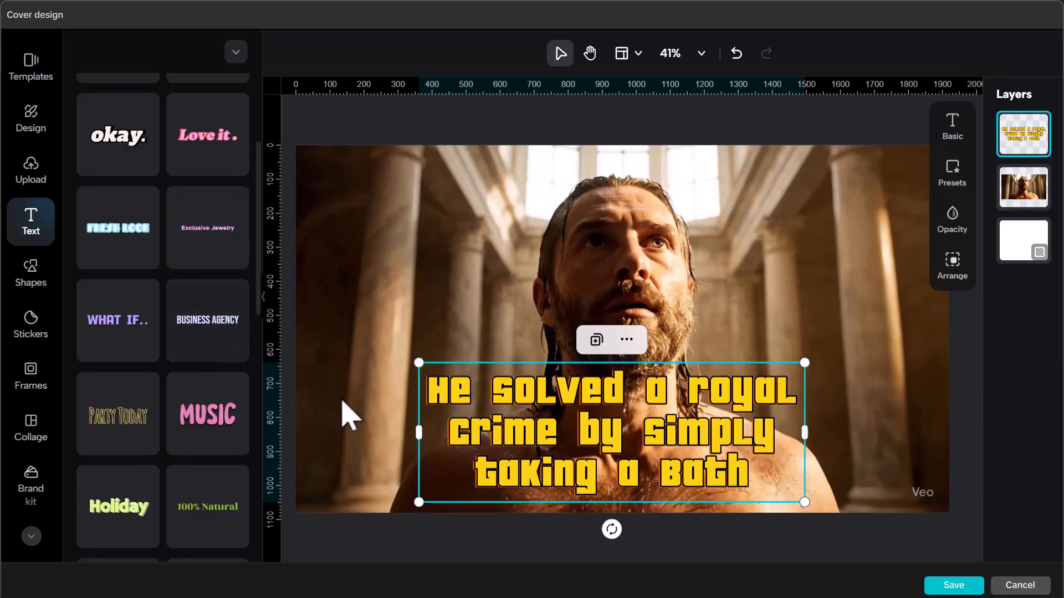
click(614, 460)
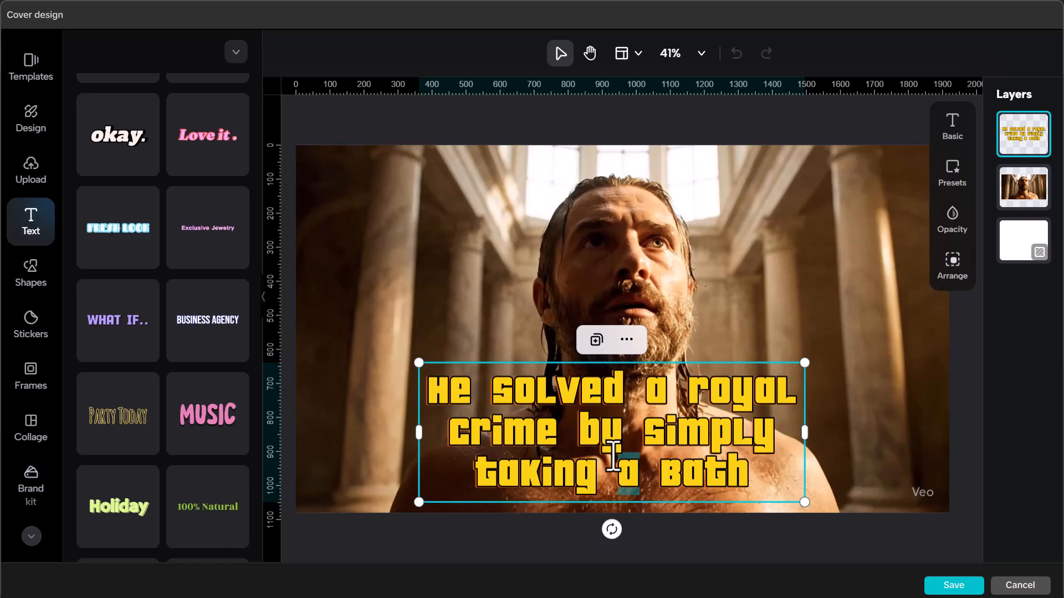
key(ctrl+a)
right_click(598, 432)
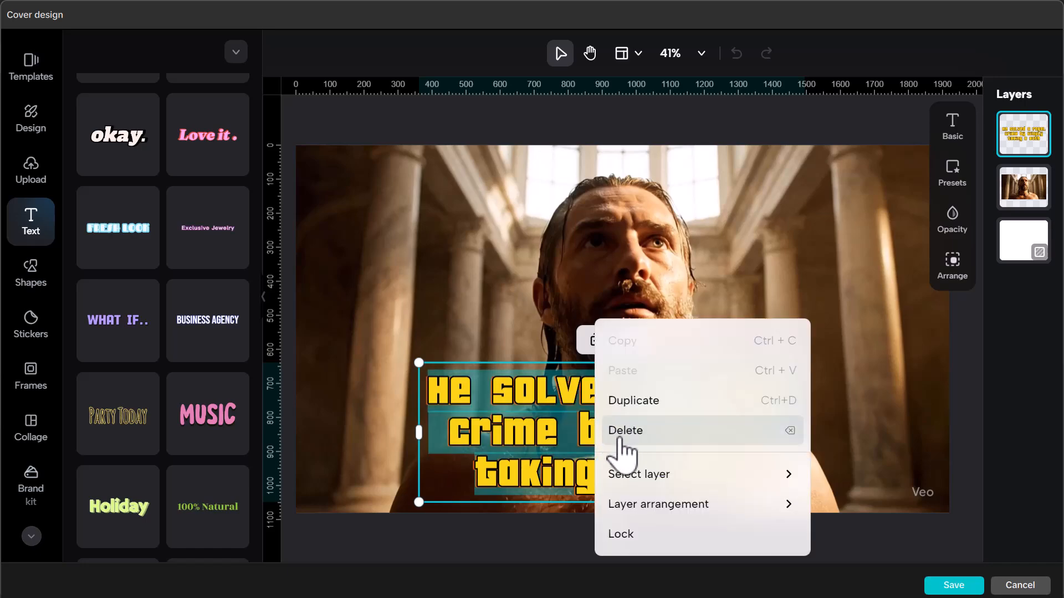
scroll(642, 549, down, 3)
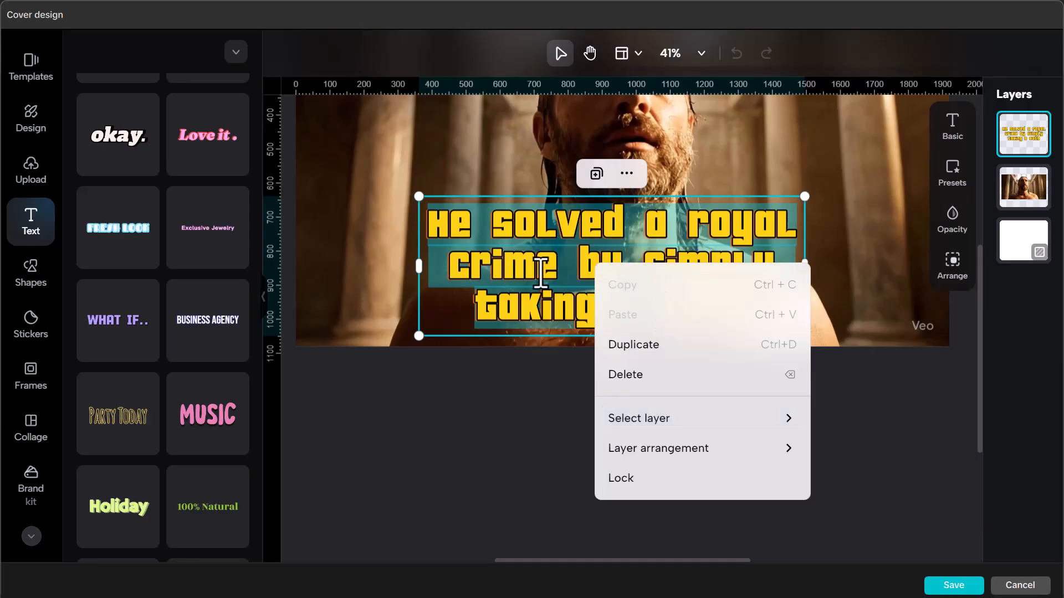
click(539, 321)
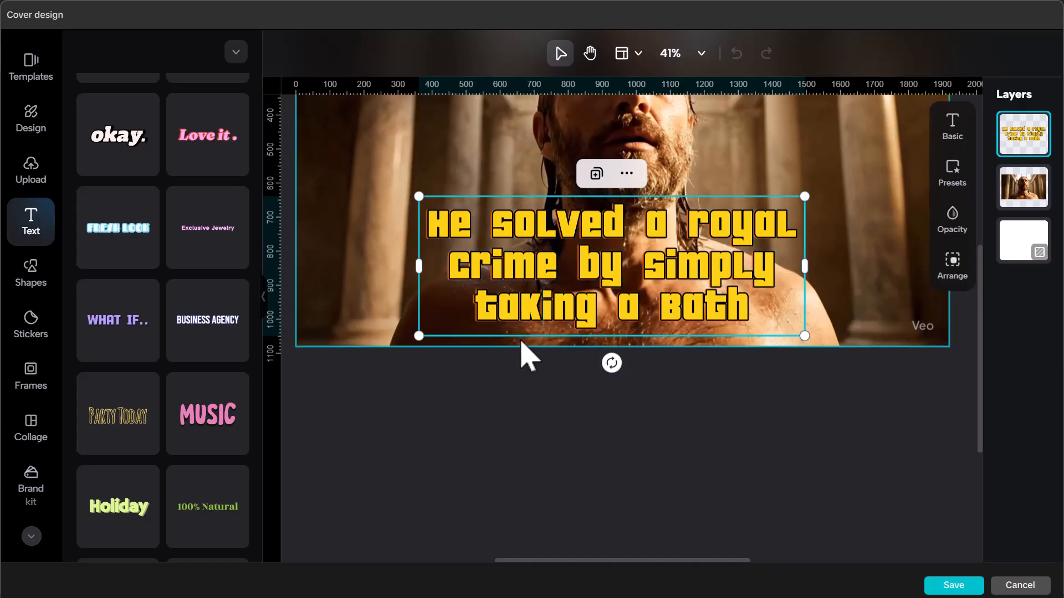
Look through the text style presets for a better-suited style for the cover title.
scroll(127, 258, down, 3)
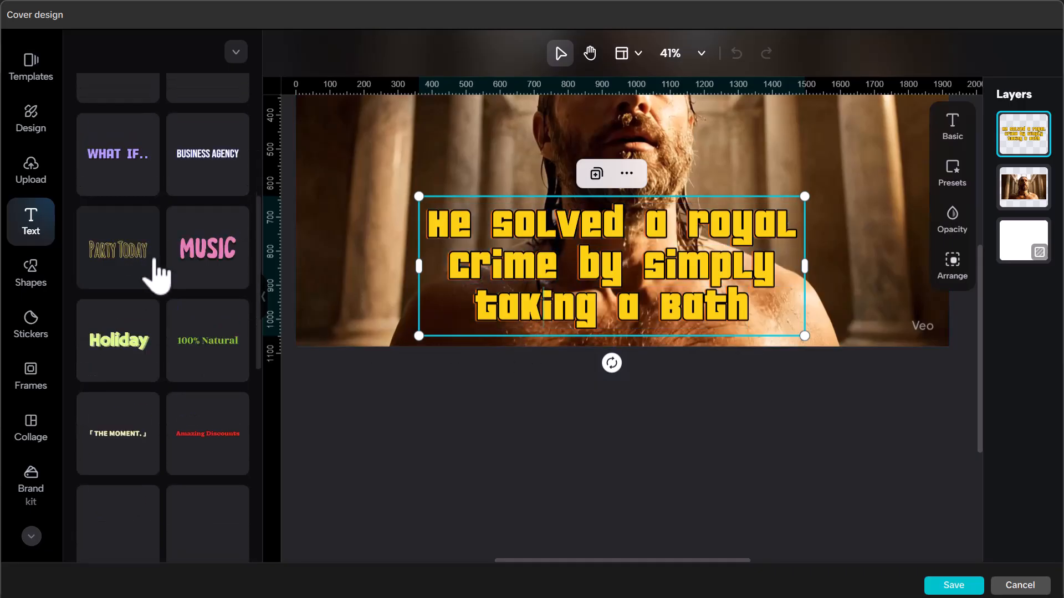
scroll(177, 307, down, 3)
scroll(171, 304, up, 2)
scroll(174, 310, down, 6)
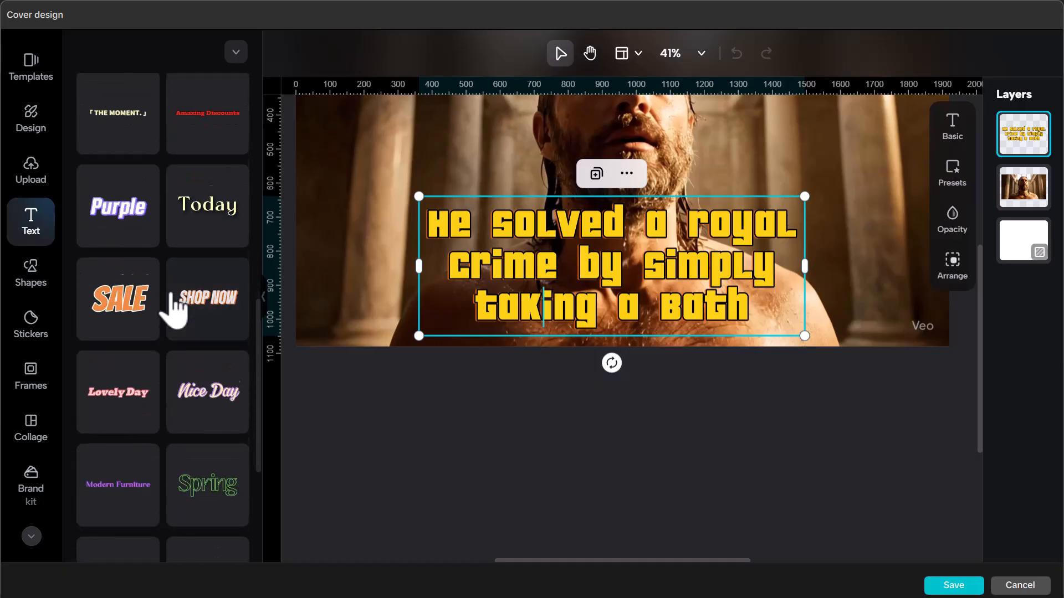
scroll(173, 308, down, 6)
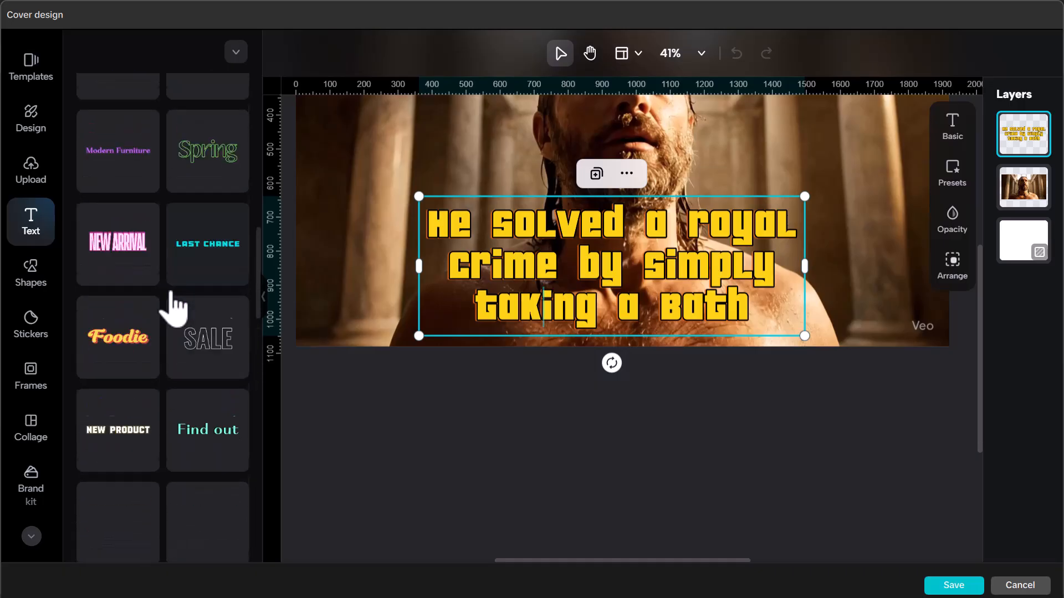
scroll(176, 309, down, 3)
scroll(176, 308, up, 7)
scroll(176, 313, down, 11)
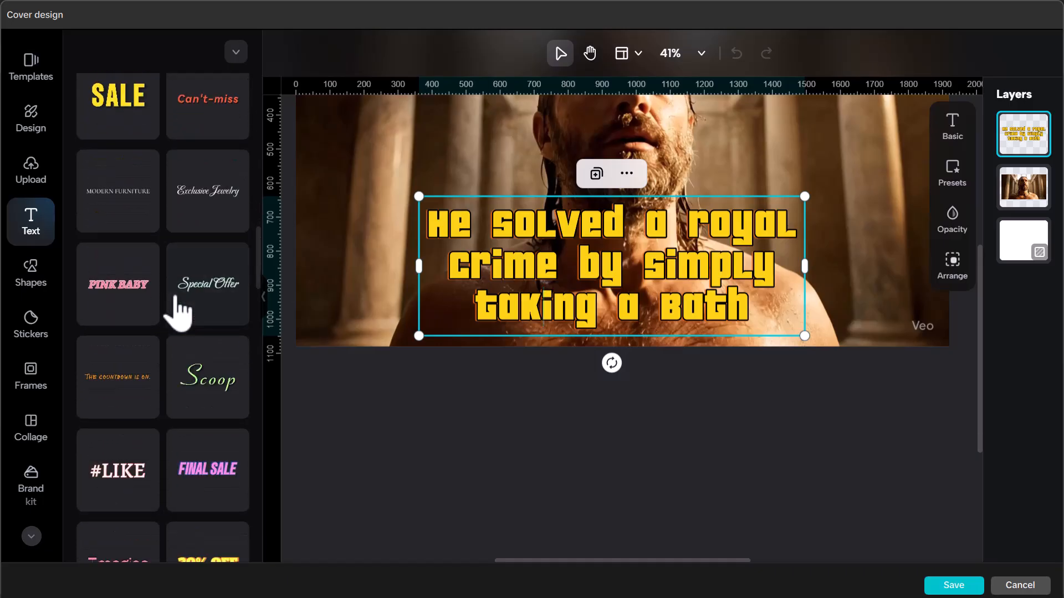
scroll(178, 313, down, 5)
scroll(178, 313, down, 5)
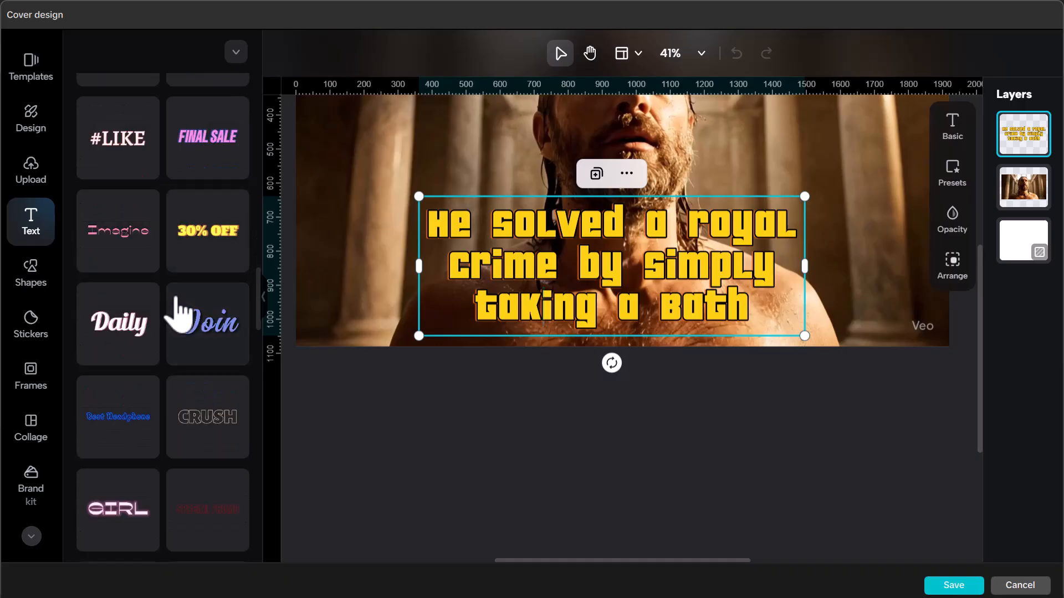
scroll(178, 313, down, 6)
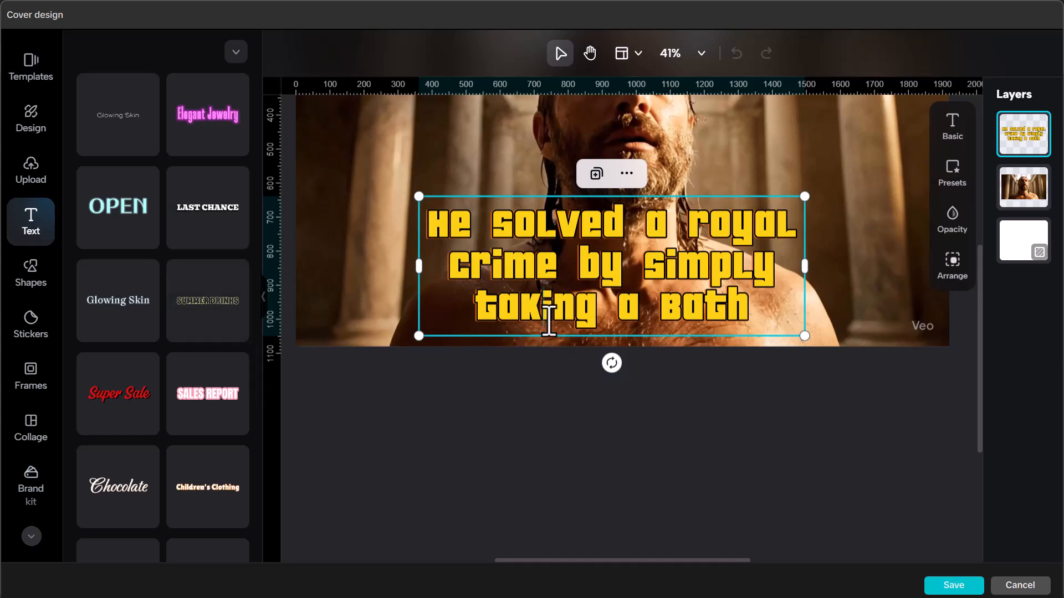
Delete the yellow title text from the cover, keeping only the frame of the bearded man.
key(BackSpace)
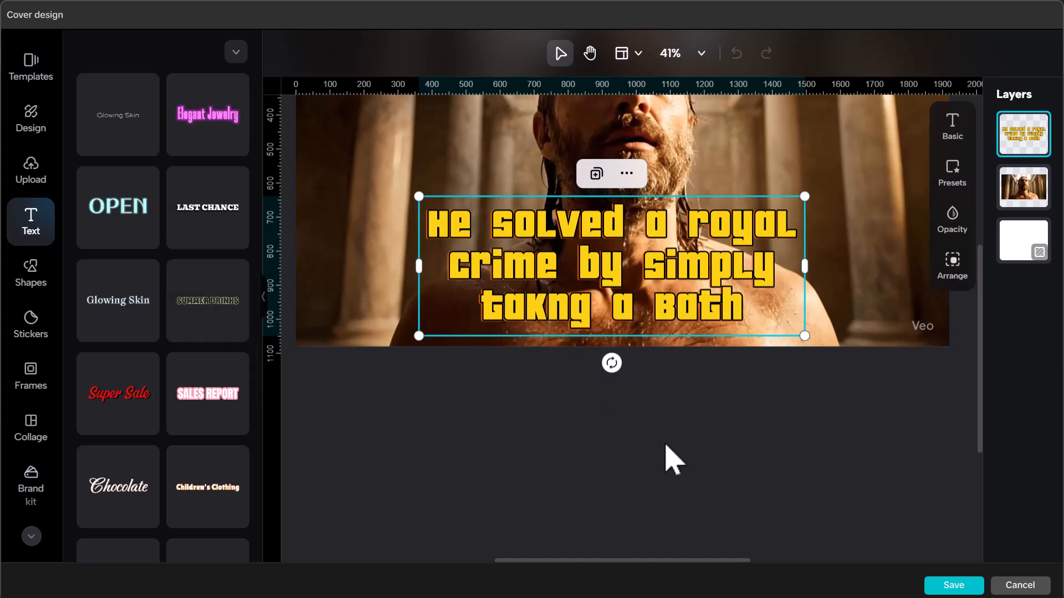
click(687, 351)
click(696, 335)
key(Delete)
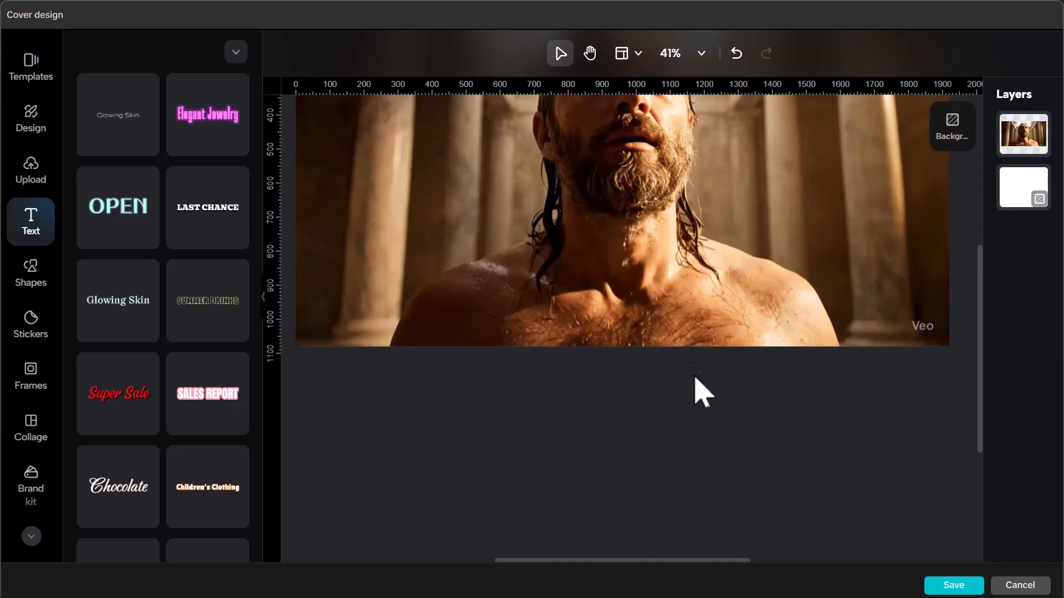
scroll(742, 444, up, 3)
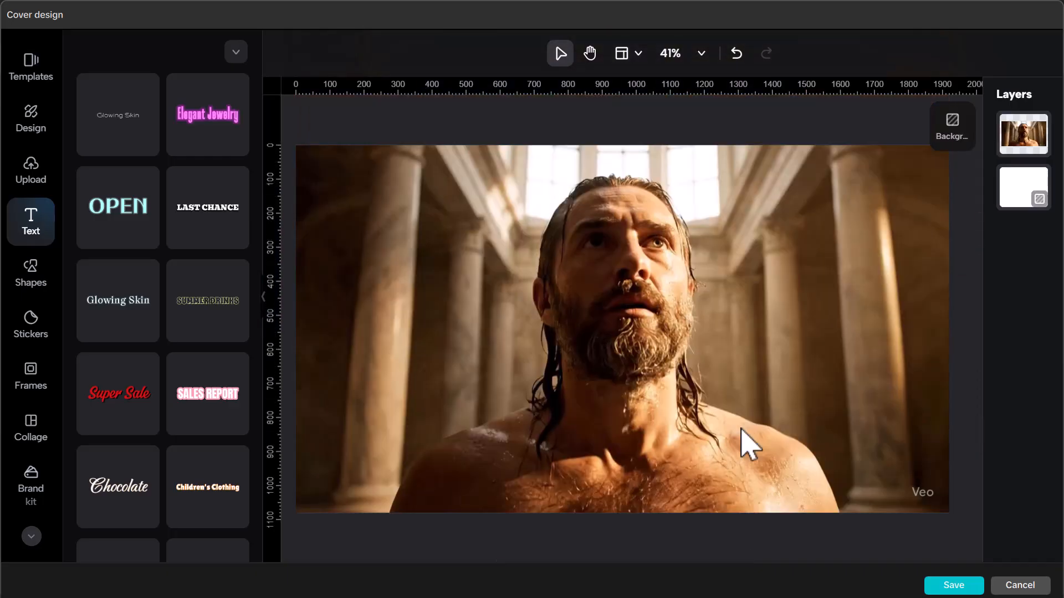
Save the cover design with only the plain frame of the bearded man.
click(929, 492)
double_click(435, 417)
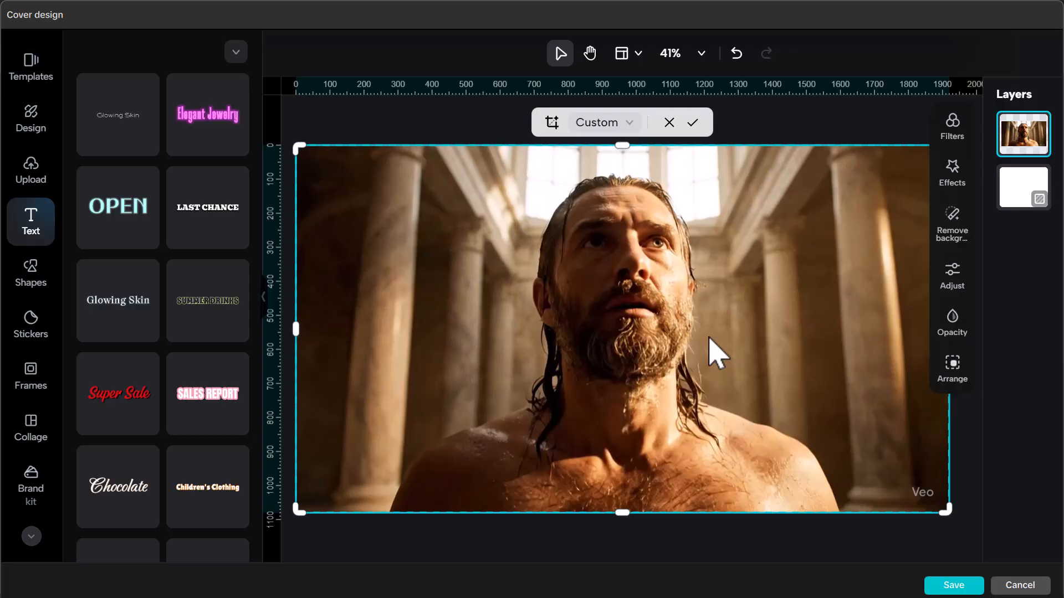
click(943, 589)
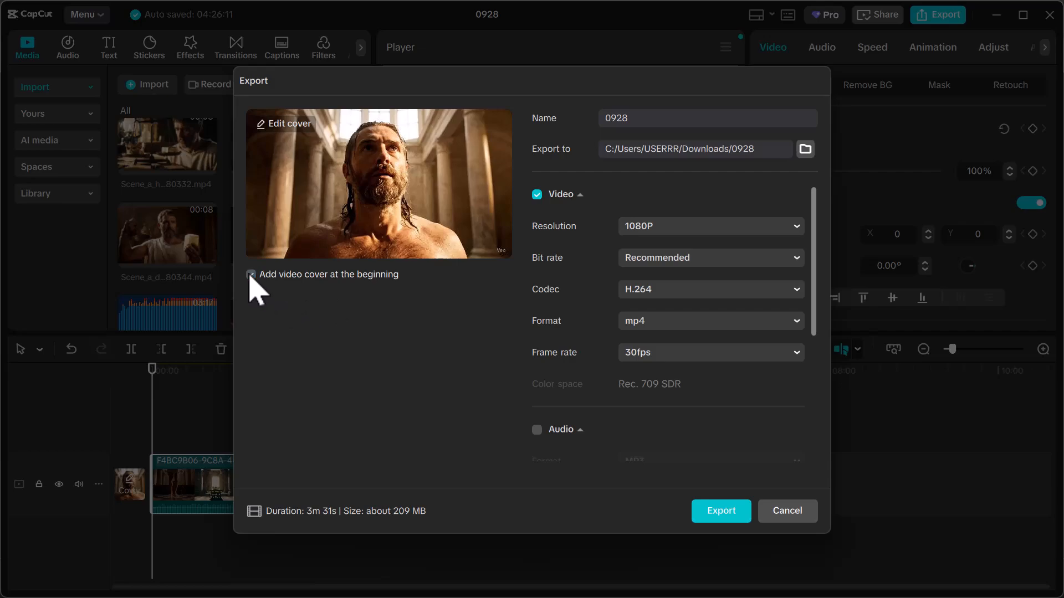
Name the export "He Solved a Royal Crime By Simply Taking a Bath" and choose the Downloads folder as its destination.
click(651, 120)
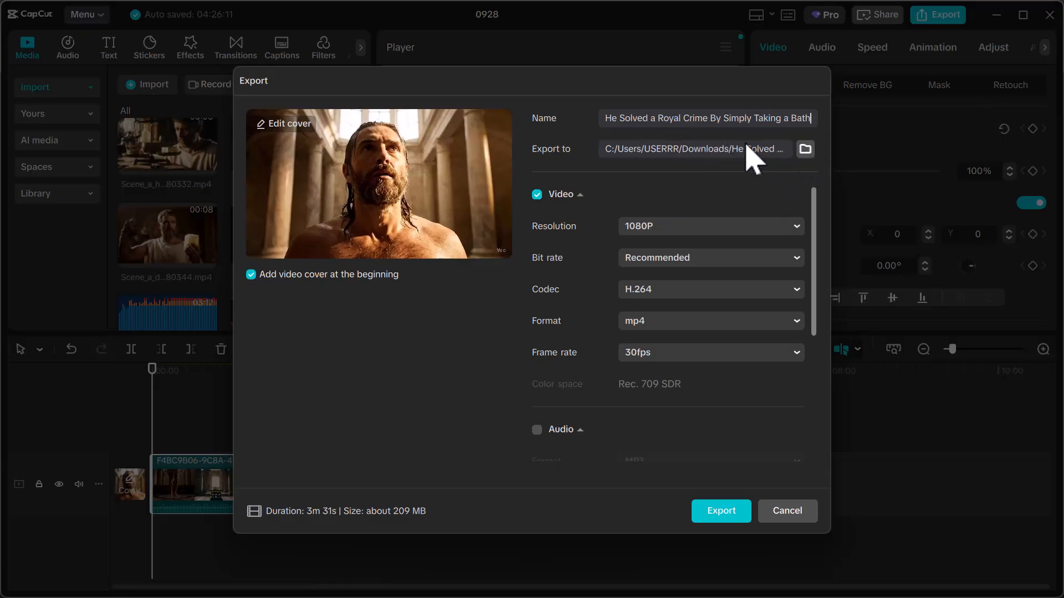
click(804, 155)
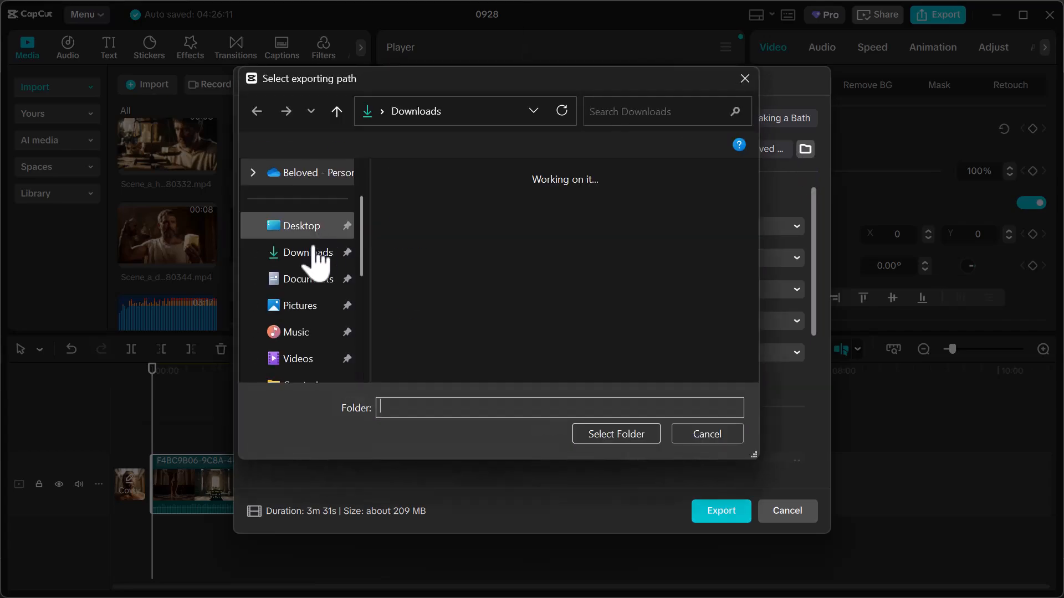
click(313, 252)
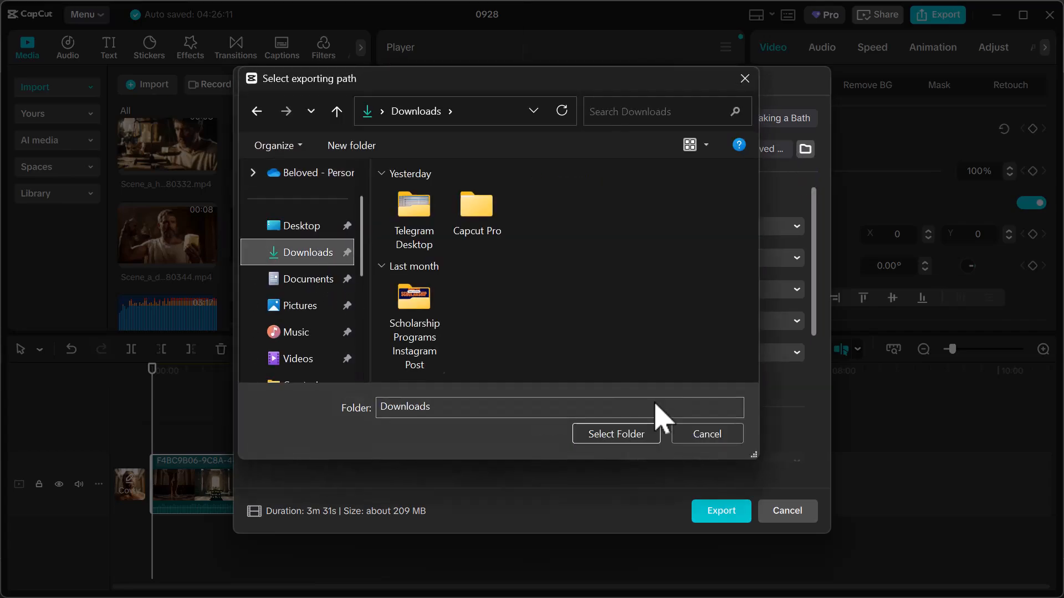
click(641, 438)
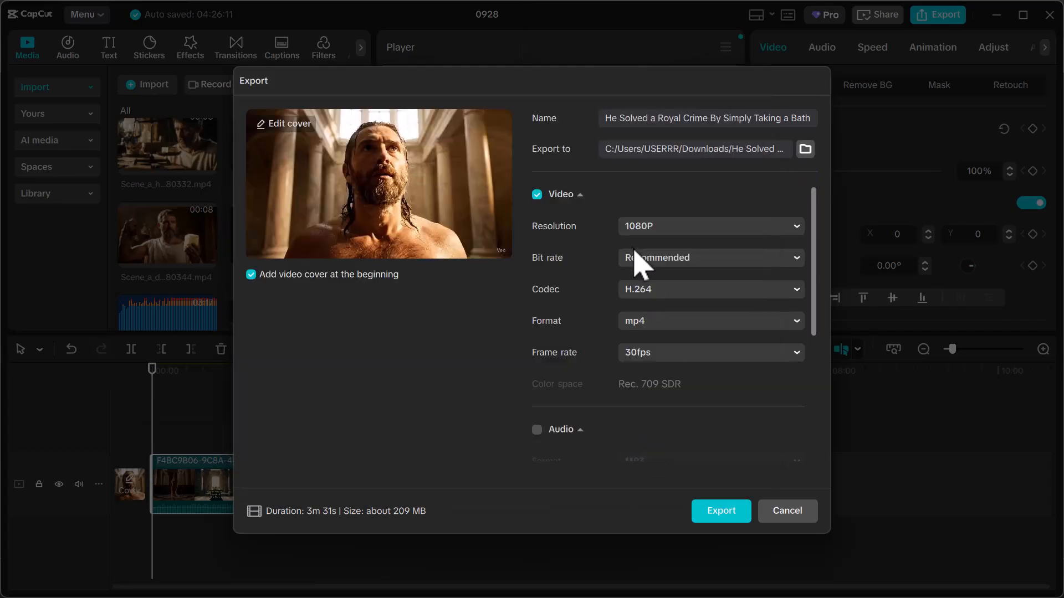
Set the export resolution to 4K and check the bit rate options, keeping Recommended.
click(654, 228)
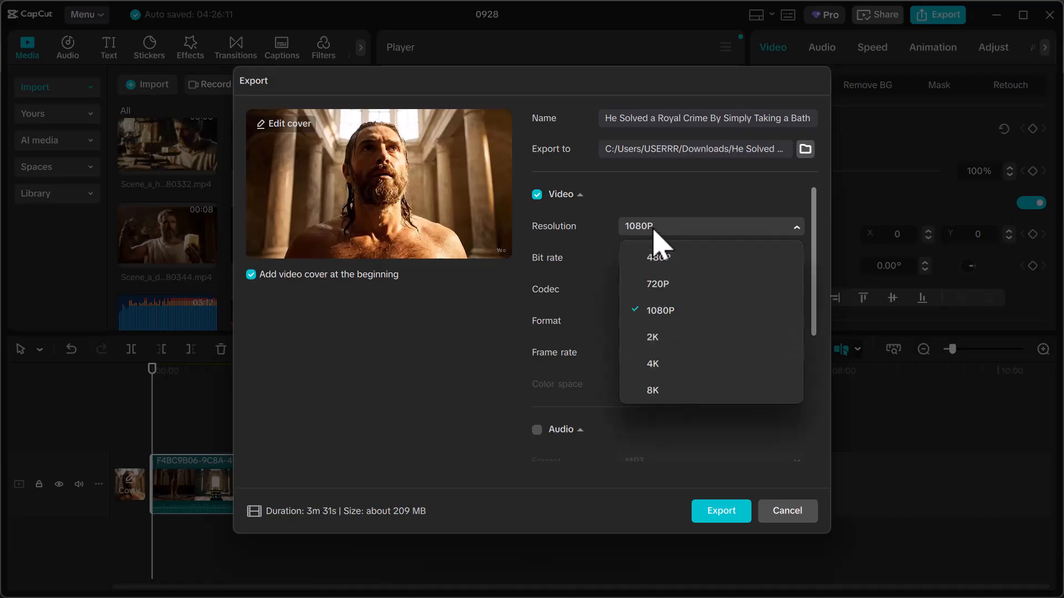
click(661, 363)
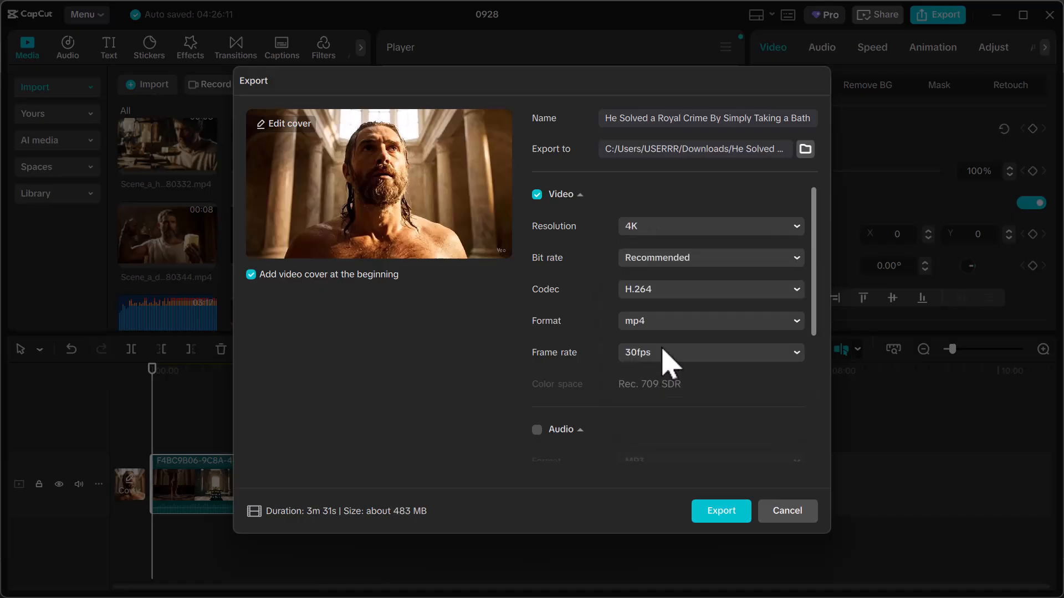
click(681, 262)
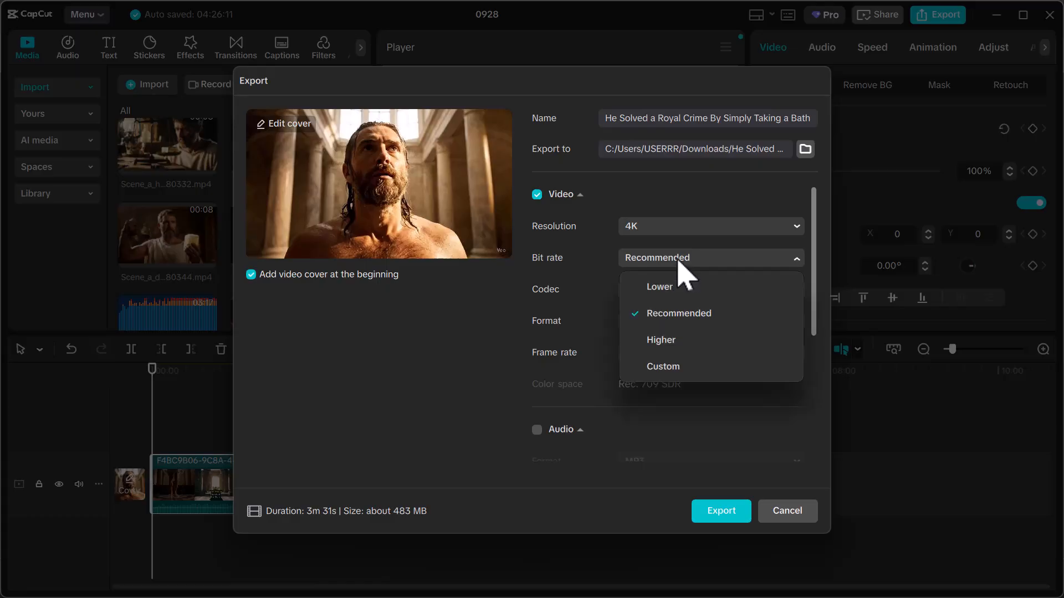
click(680, 260)
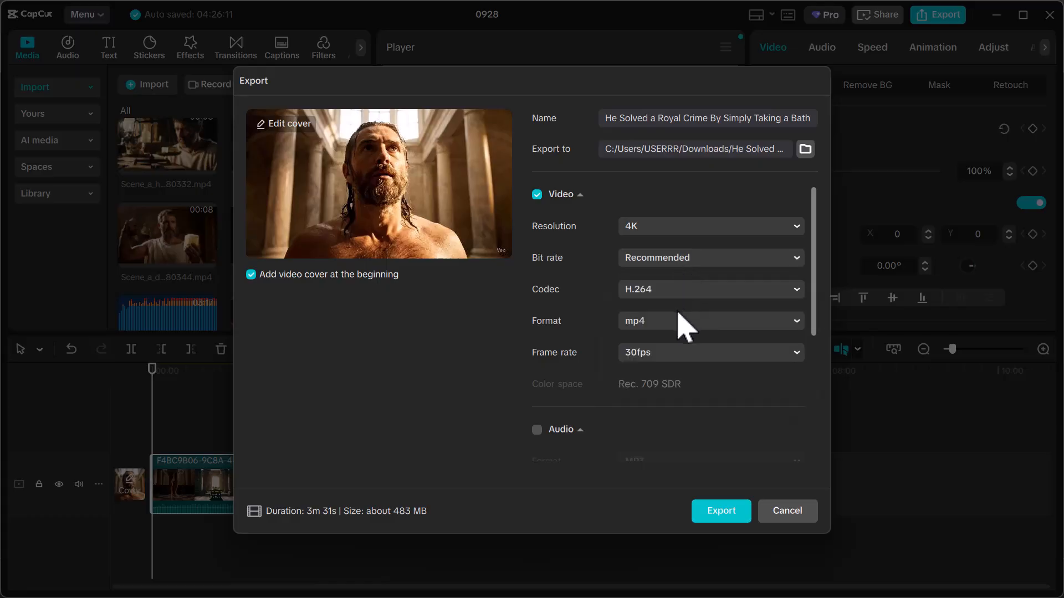
Review the remaining audio, GIF, captions and copyright export options and start exporting the video.
scroll(682, 320, down, 1)
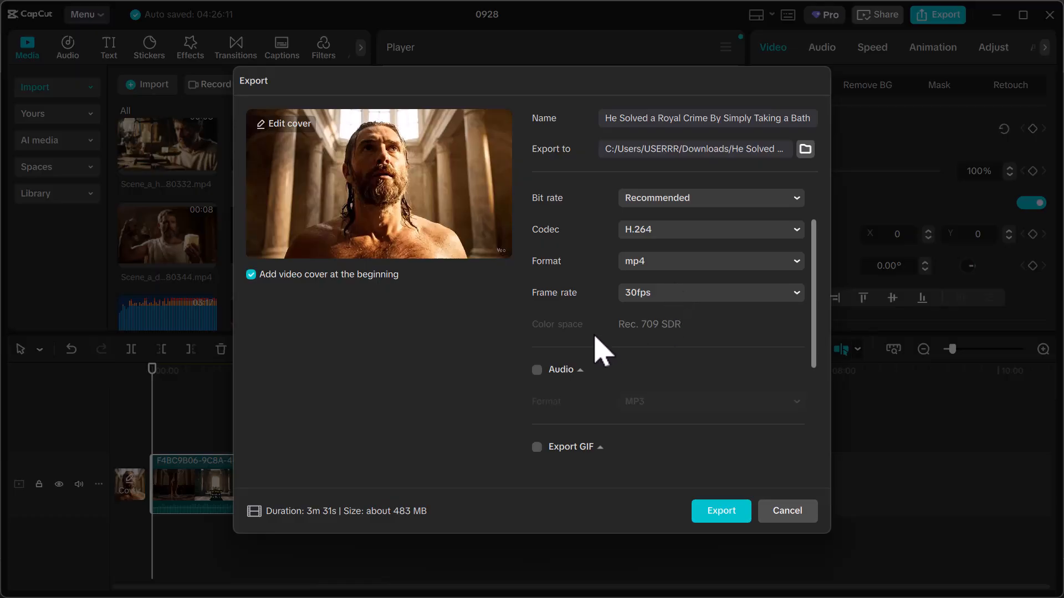
scroll(600, 364, down, 3)
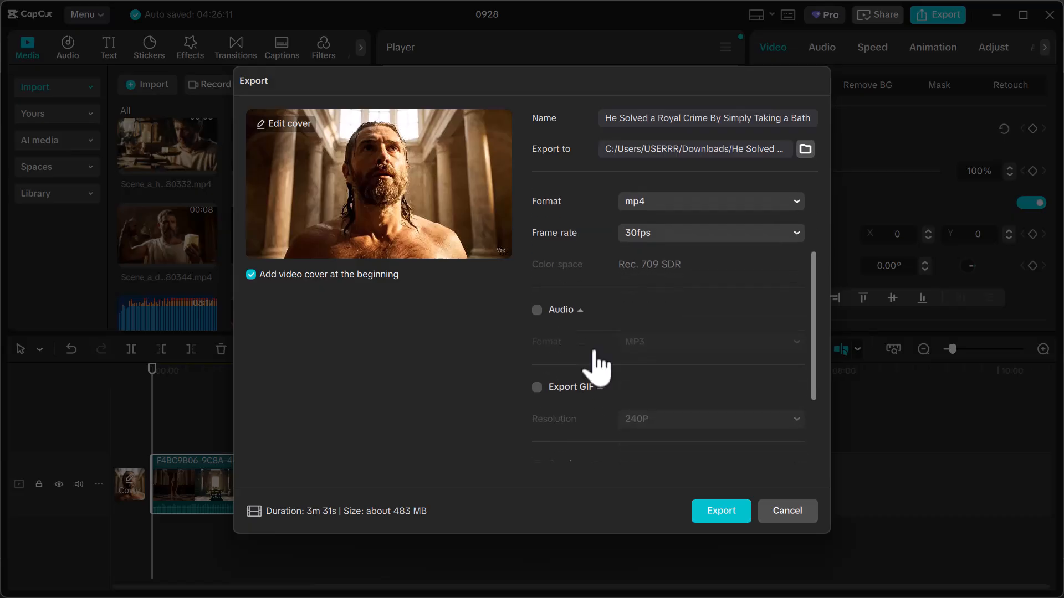
scroll(594, 428, down, 2)
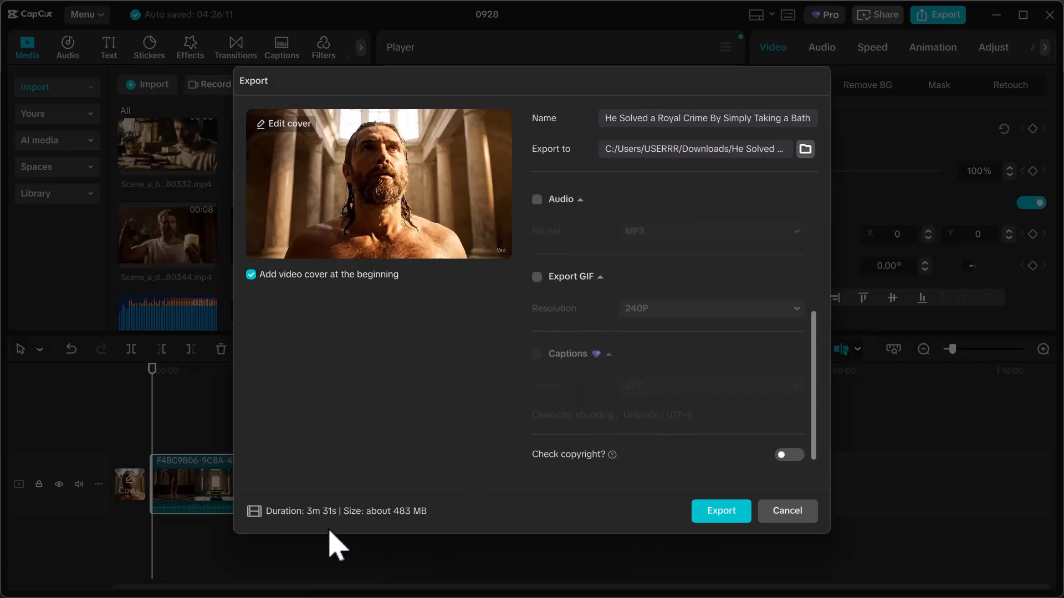
click(722, 512)
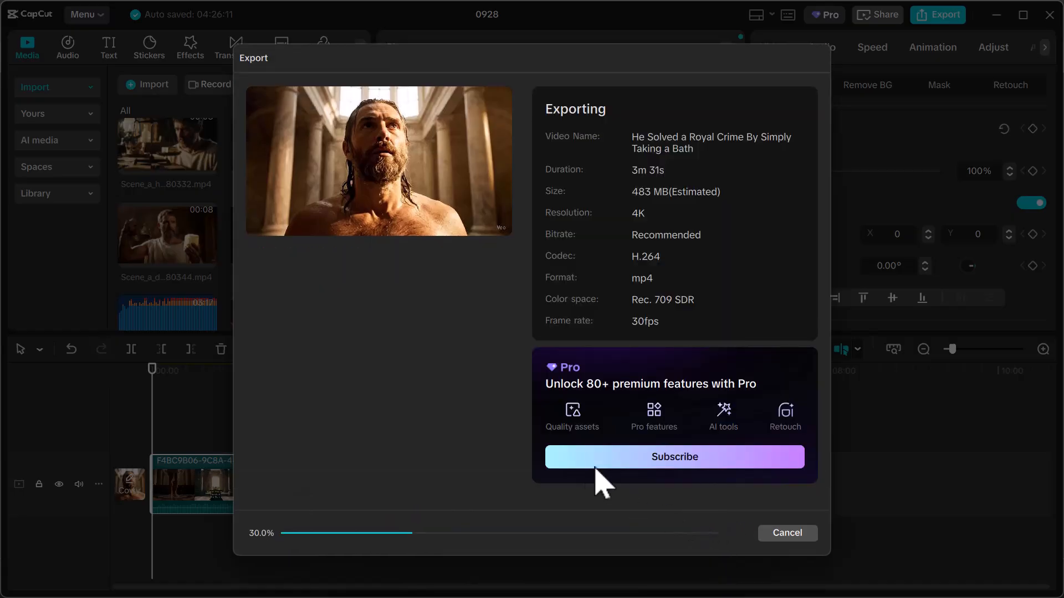